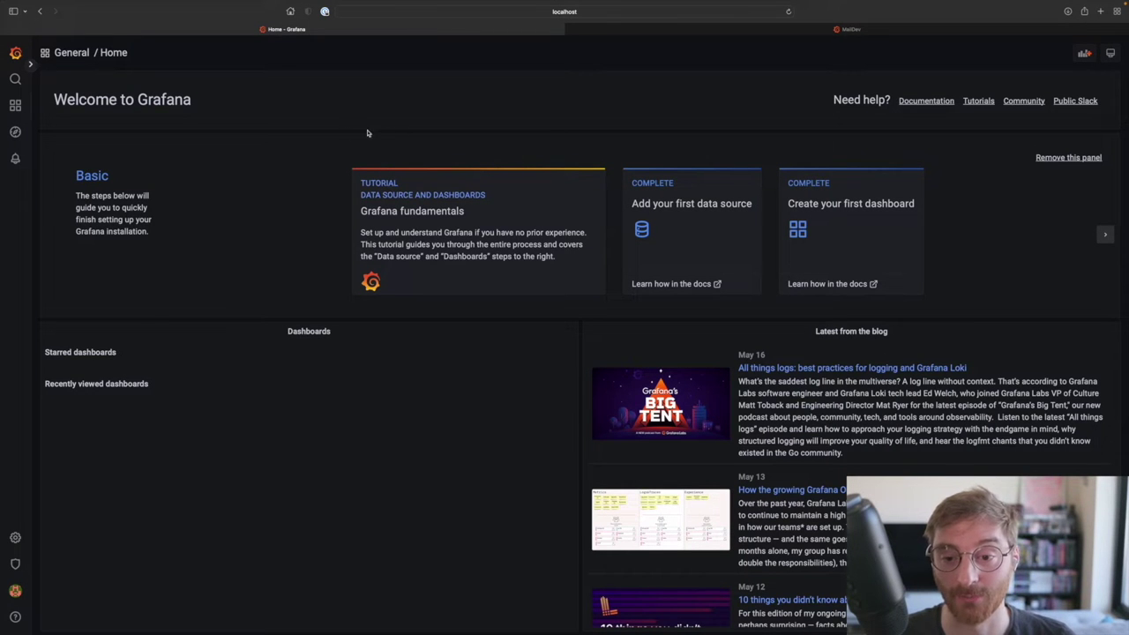
Step: From the sidebar bell, open the Alert rules list and begin a new alert rule
mouse_move(15, 160)
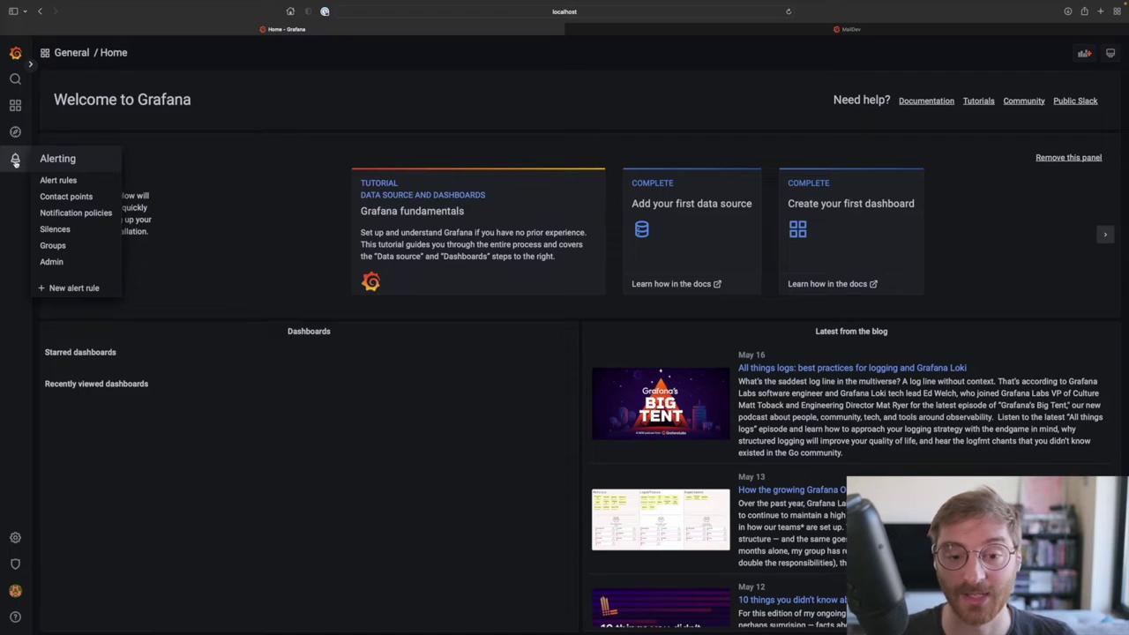
left_click(15, 160)
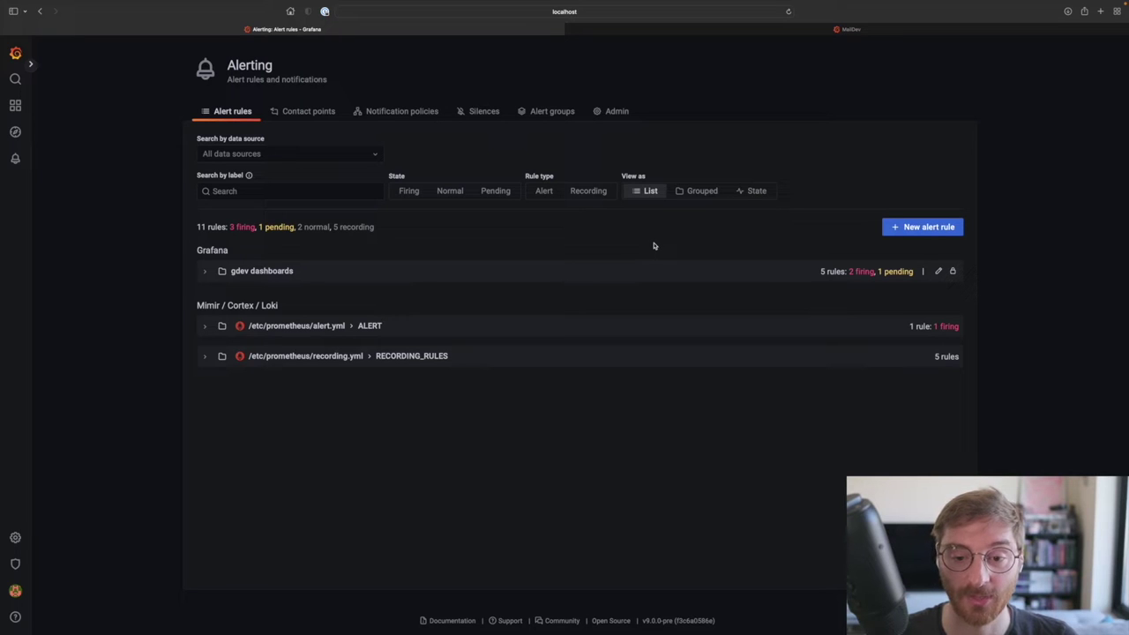
left_click(916, 231)
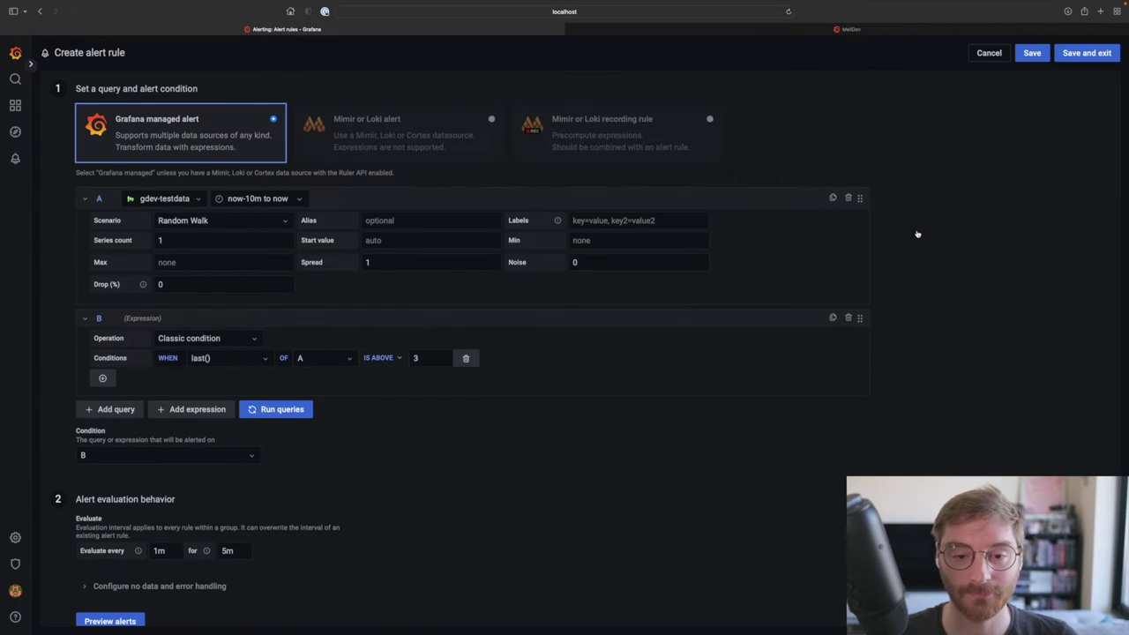
Step: Set query A's data source to gdev-prometheus
left_click(161, 201)
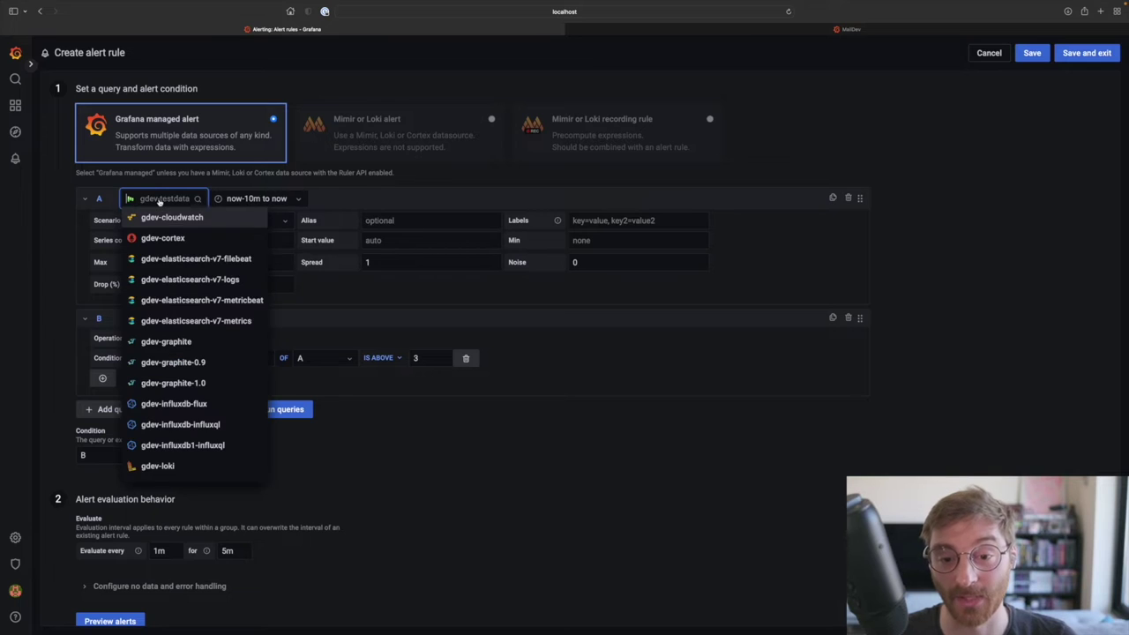
scroll(168, 330, "down", 3)
scroll(168, 330, "down", 2)
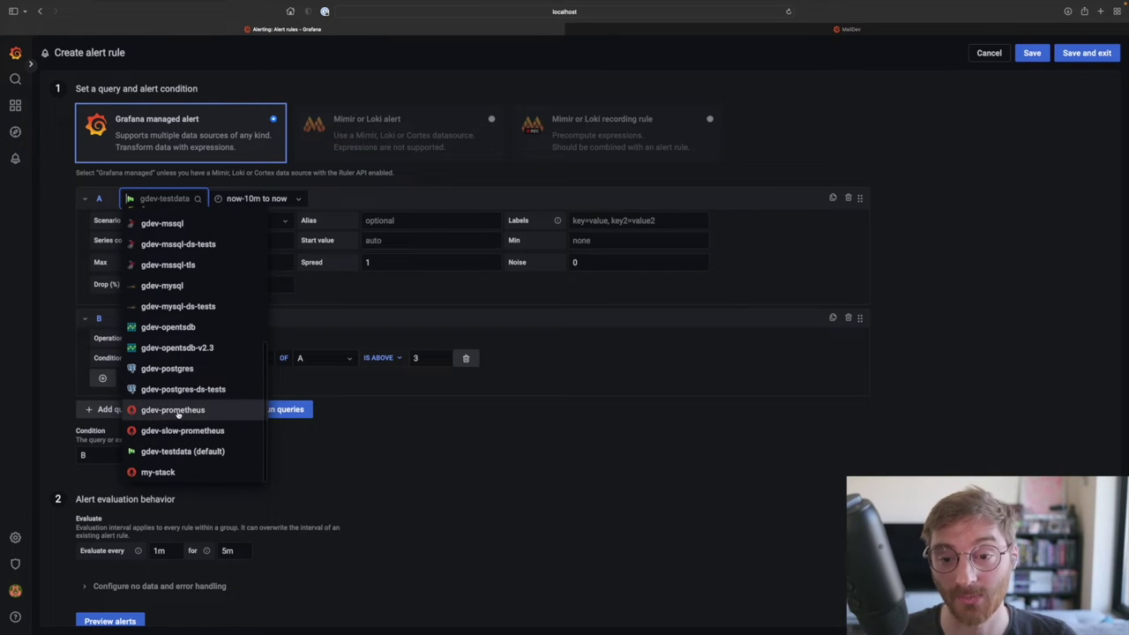
left_click(177, 413)
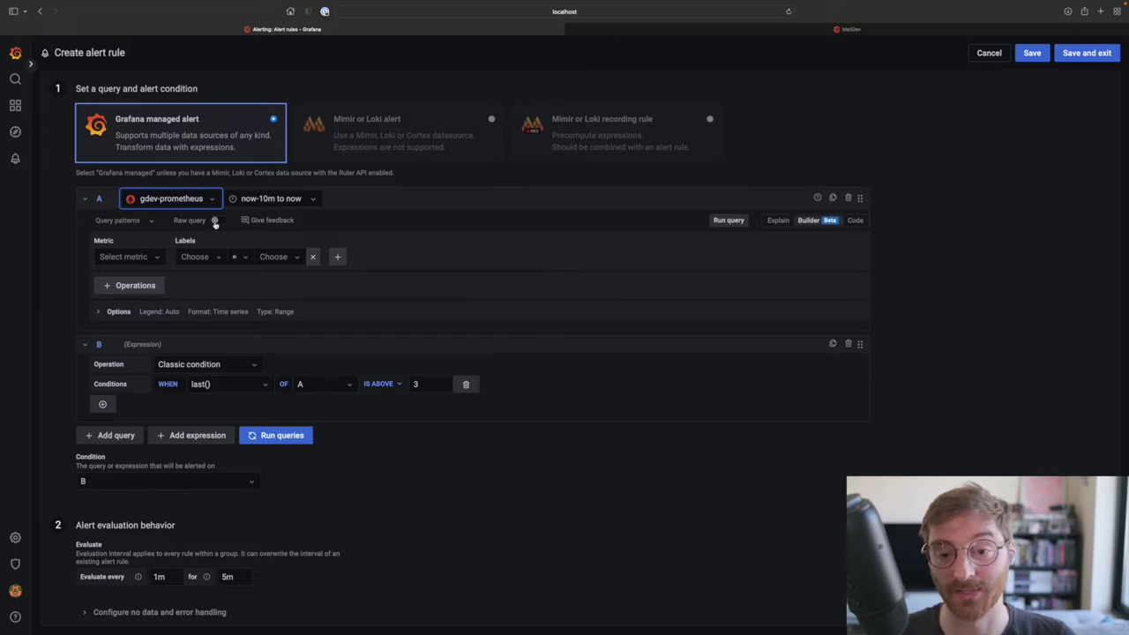
Step: In Code mode, paste sum by (cpu) (rate(node_cpu_seconds_total{mode!="idle"}[1m])) from clipboard history and run it
left_click(854, 220)
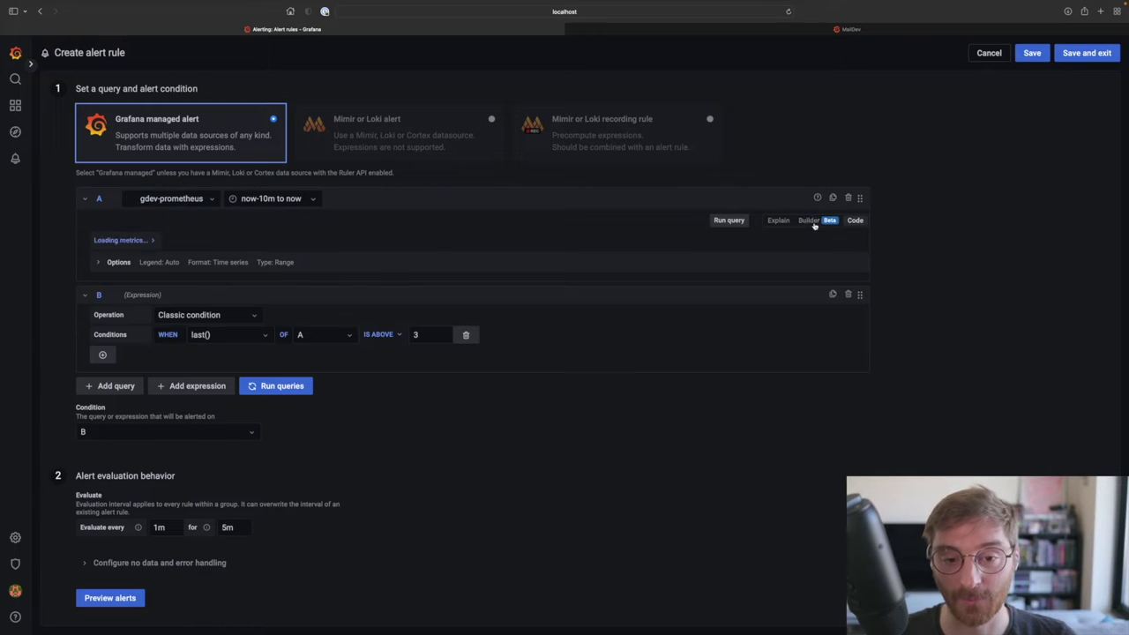
left_click(168, 234)
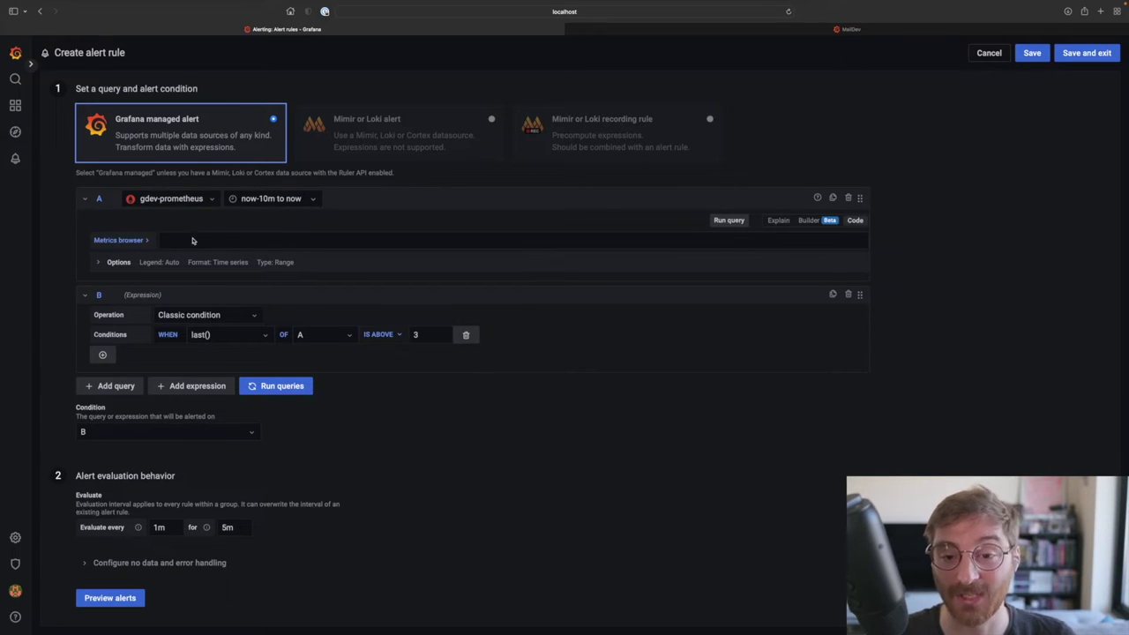
key("super+shift+v")
type("cpu")
key("Return")
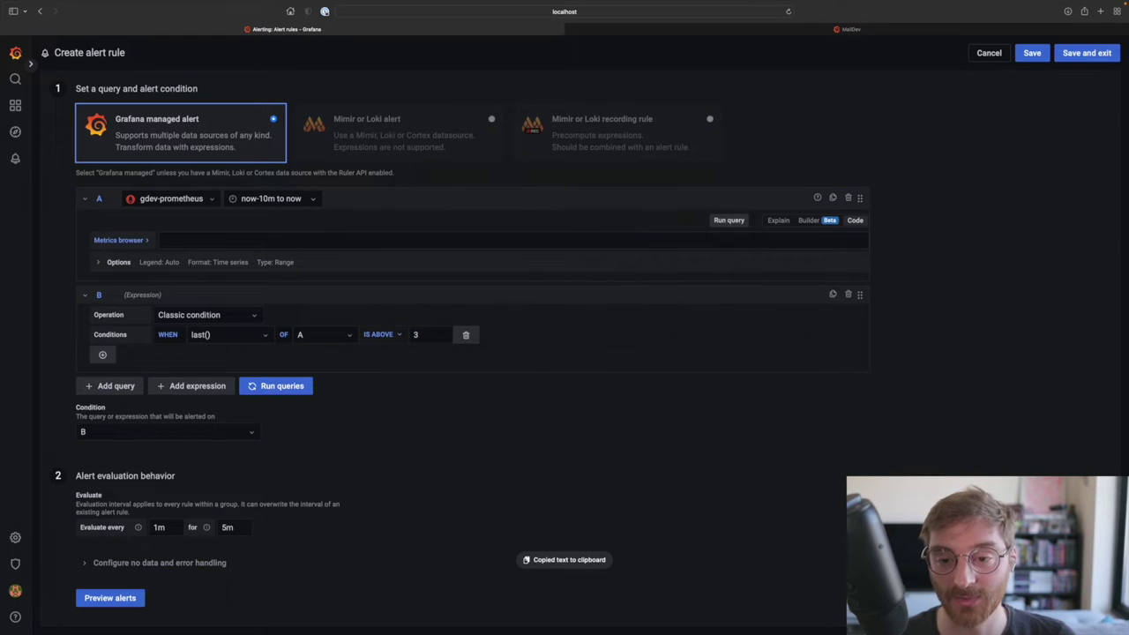
key("super+v")
left_click(64, 279)
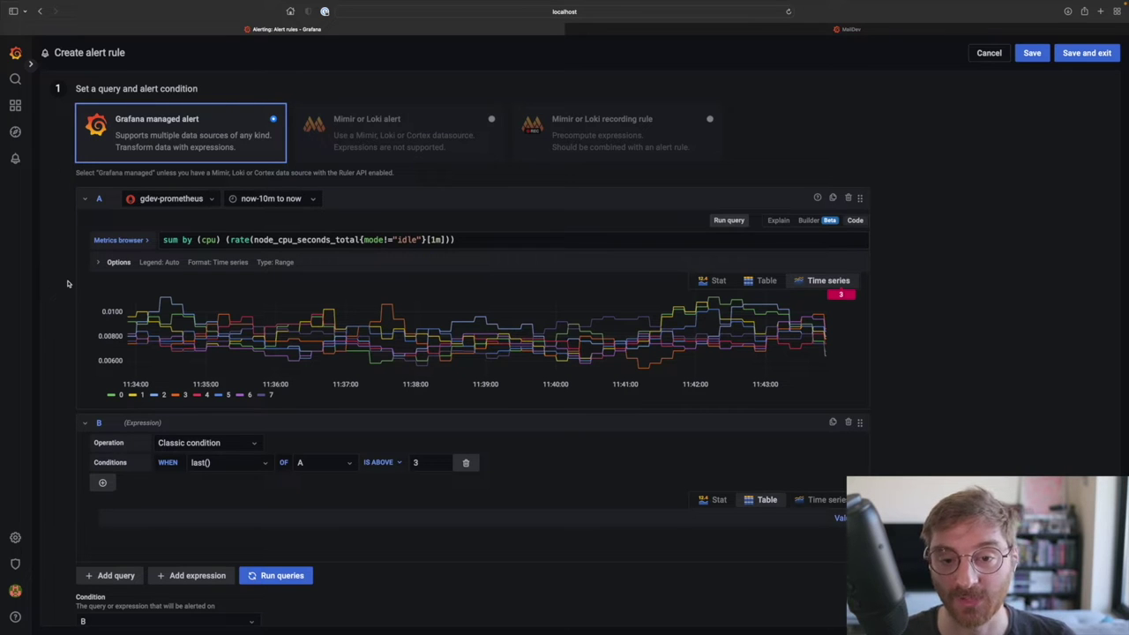
scroll(67, 283, "down", 5)
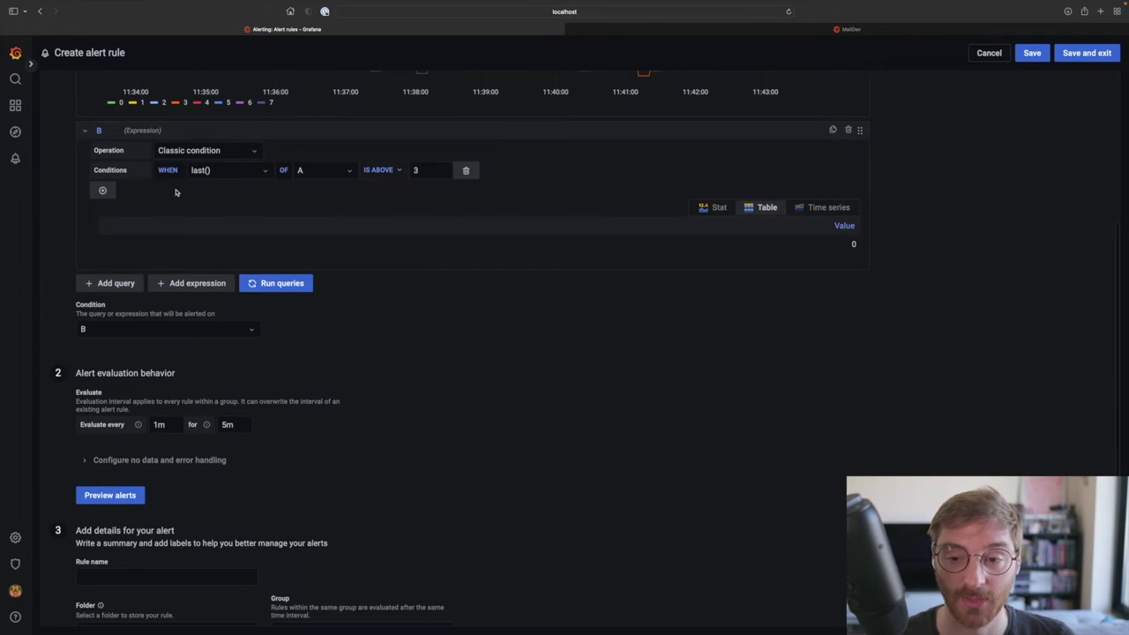
Step: Make expression B a Reduce of input A using Last, rerun queries, and preview as Stat
left_click(210, 151)
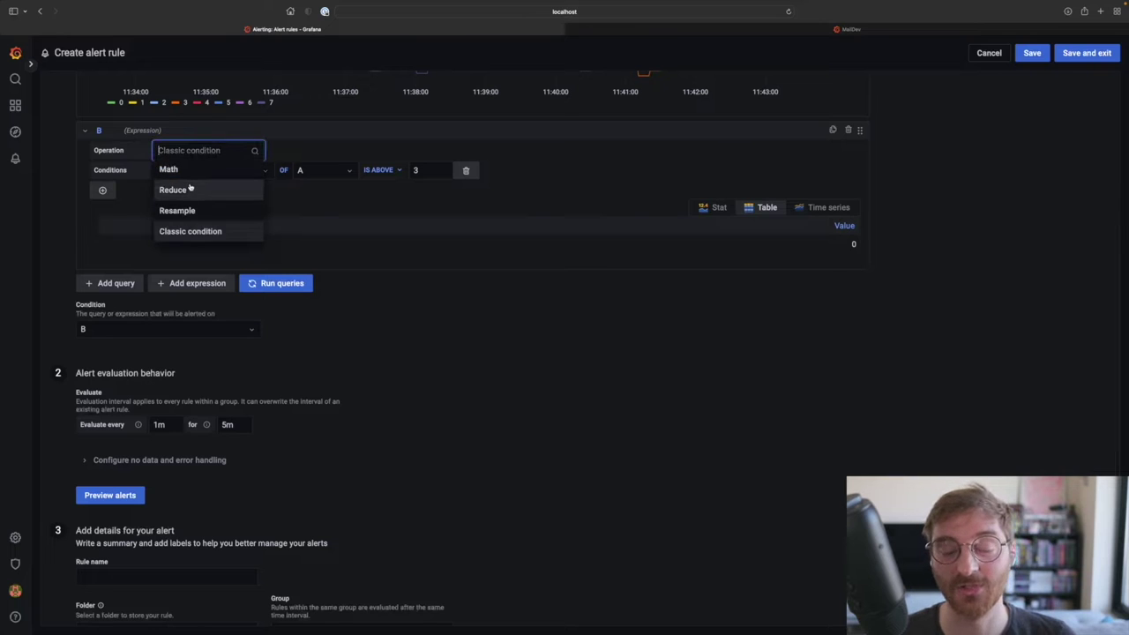
left_click(190, 189)
left_click(217, 174)
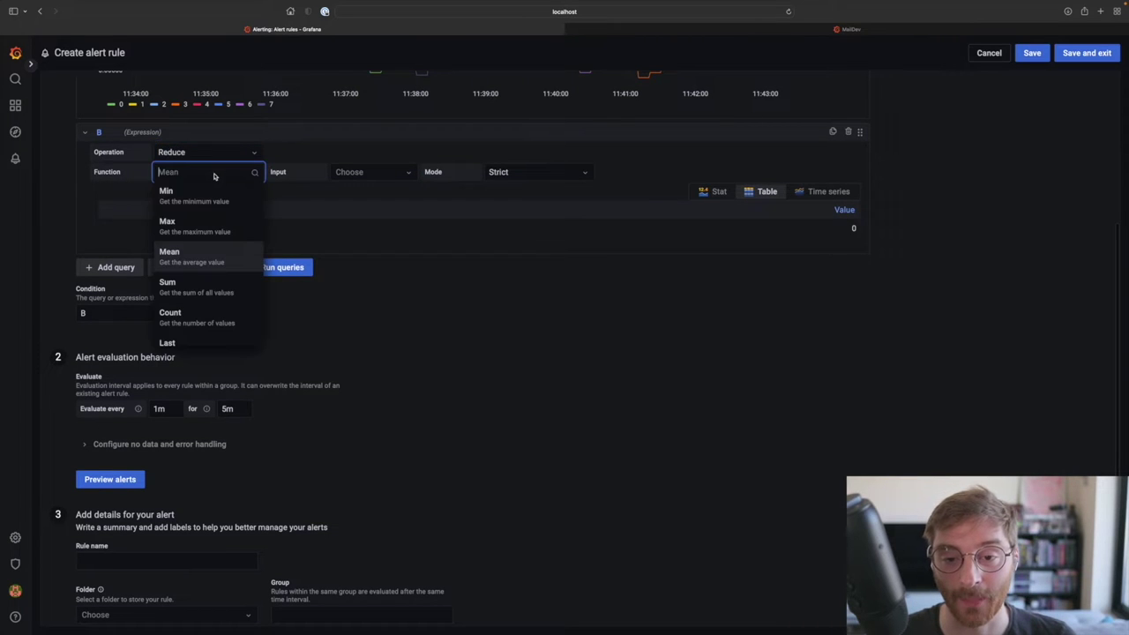
left_click(186, 341)
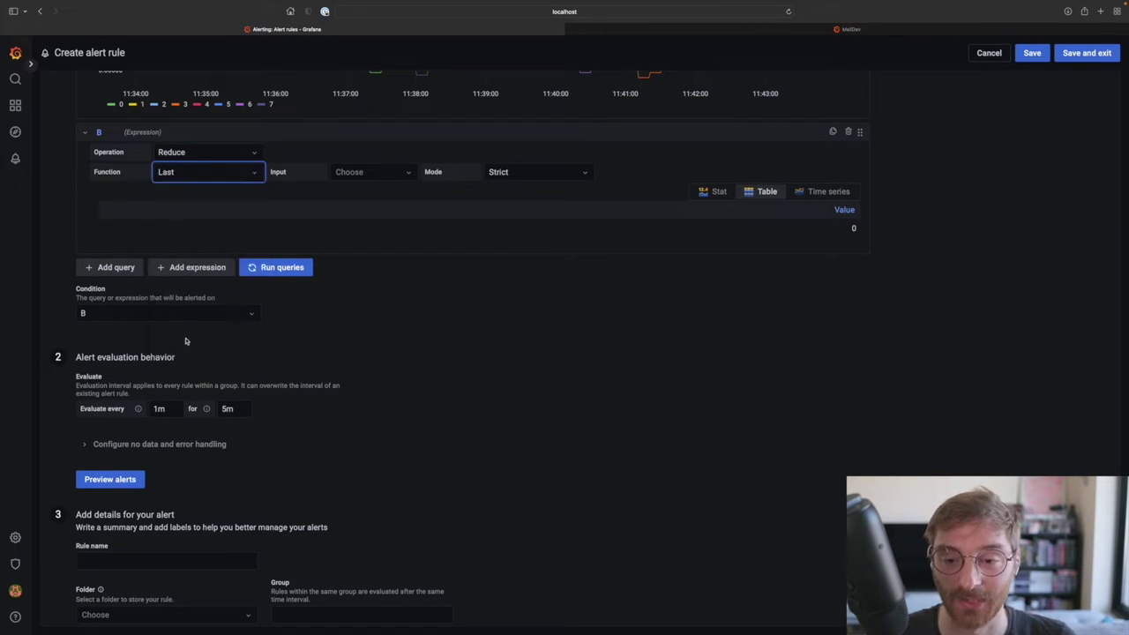
left_click(384, 178)
left_click(384, 191)
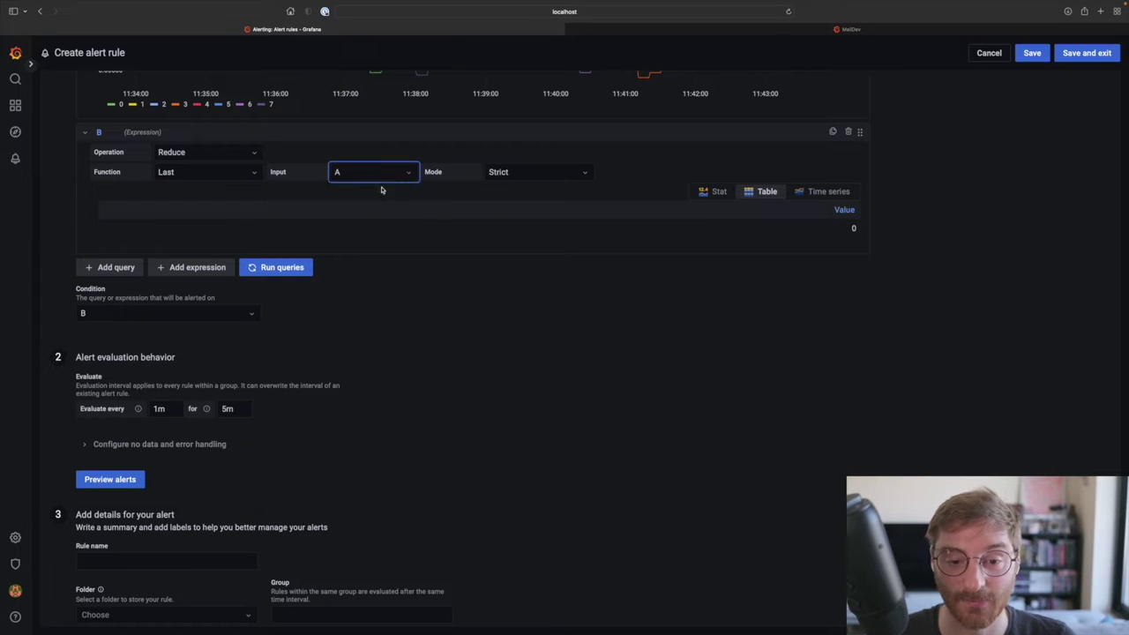
scroll(518, 242, "up", 4)
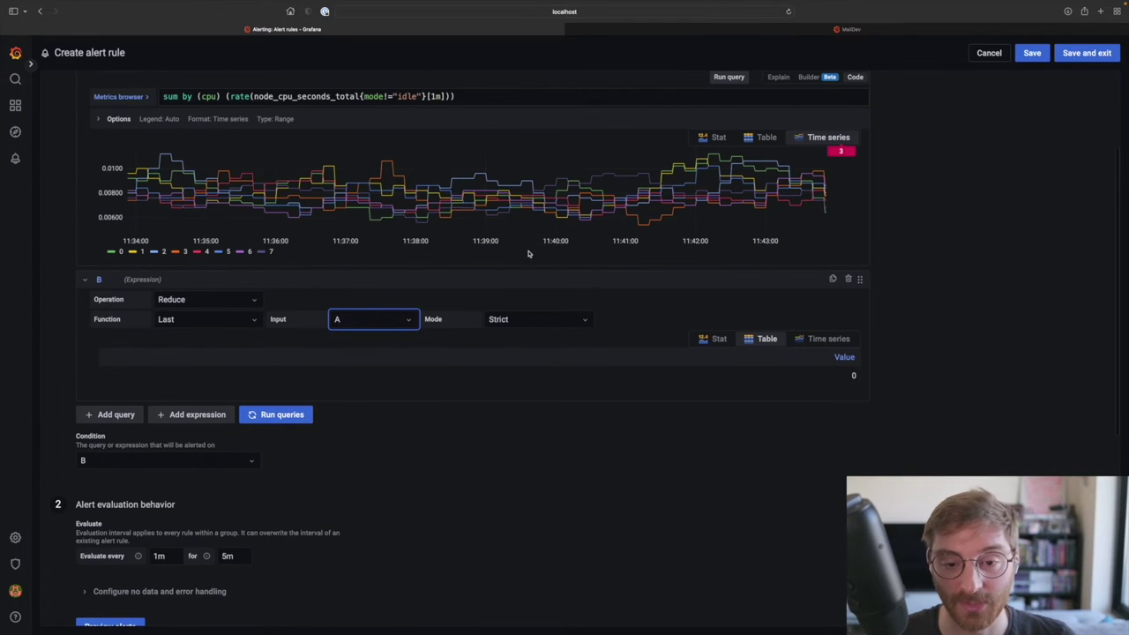
left_click(287, 414)
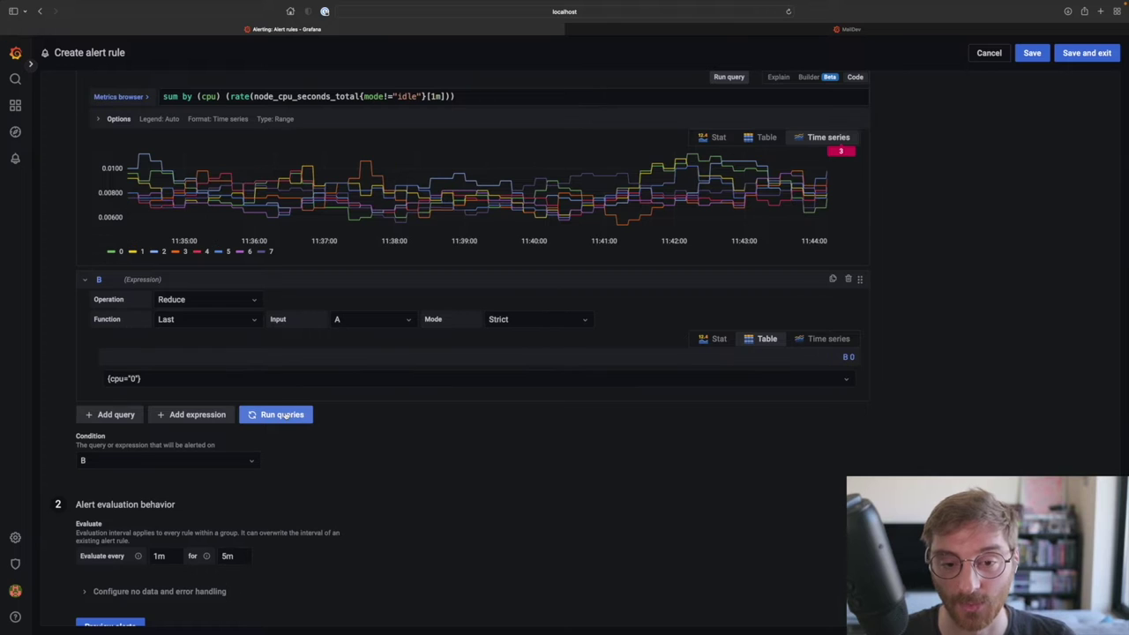
left_click(724, 344)
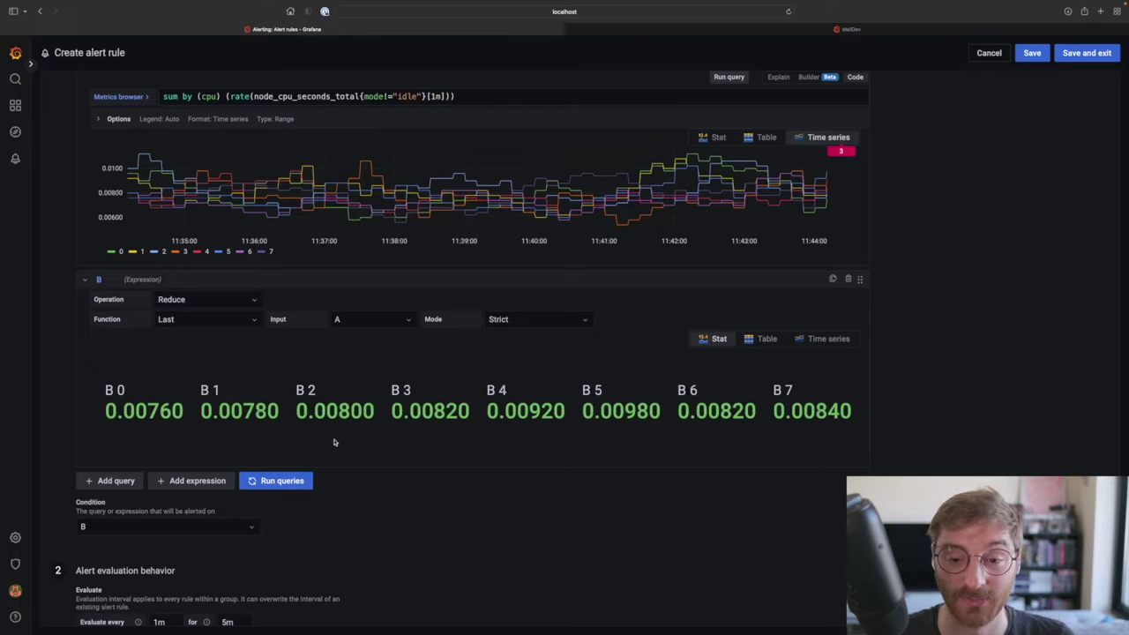
Step: Add a third expression C as a Math expression
left_click(198, 480)
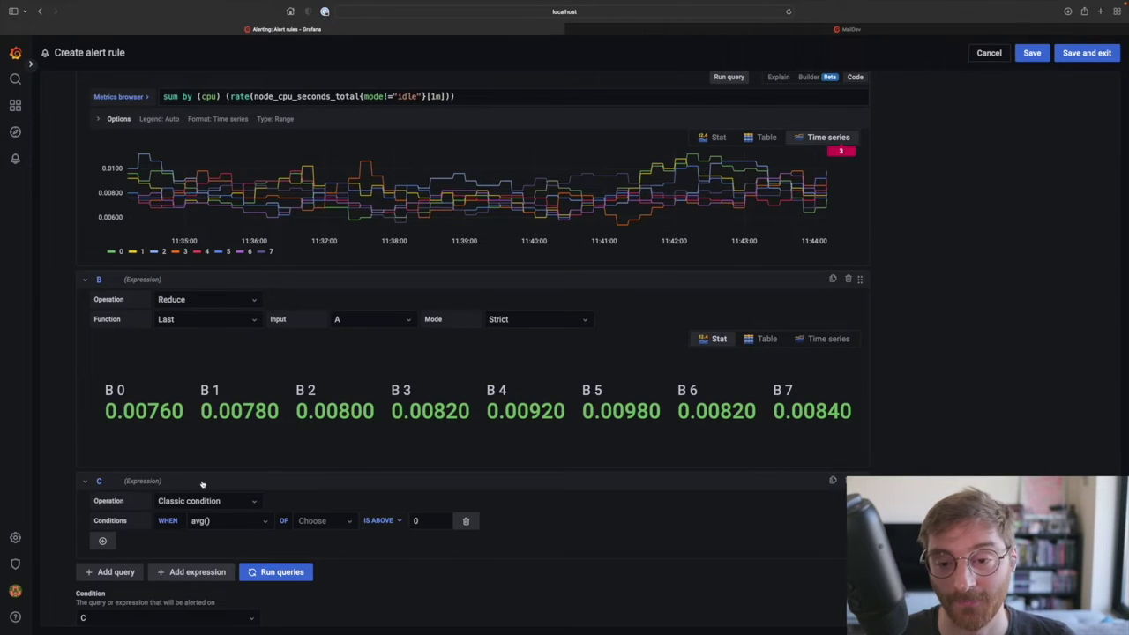
left_click(203, 501)
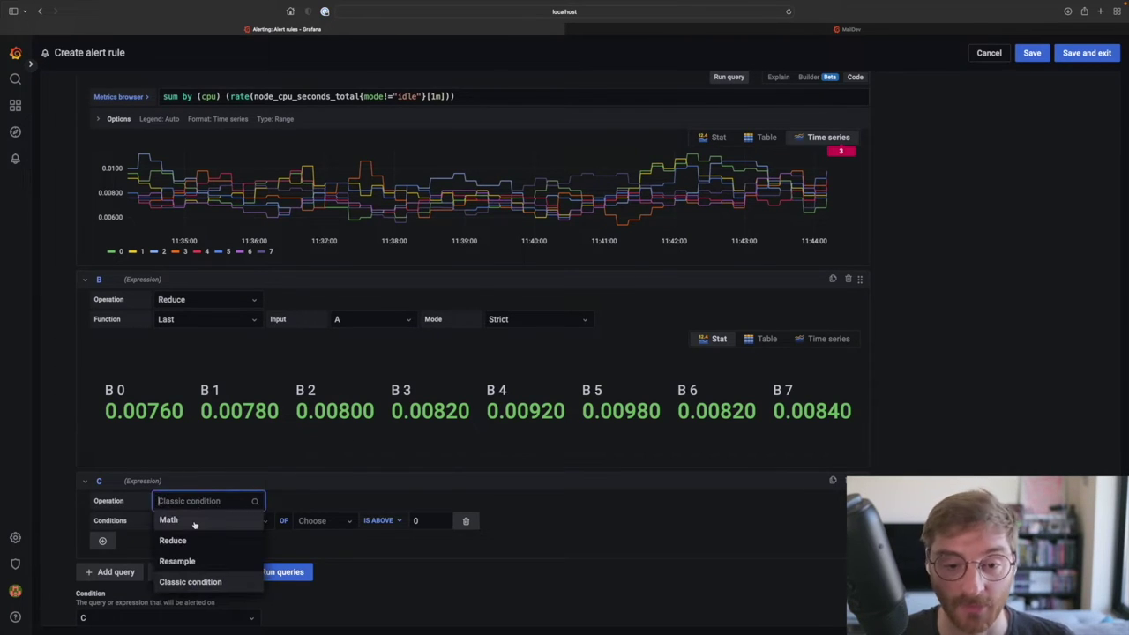
left_click(167, 520)
scroll(194, 524, "down", 4)
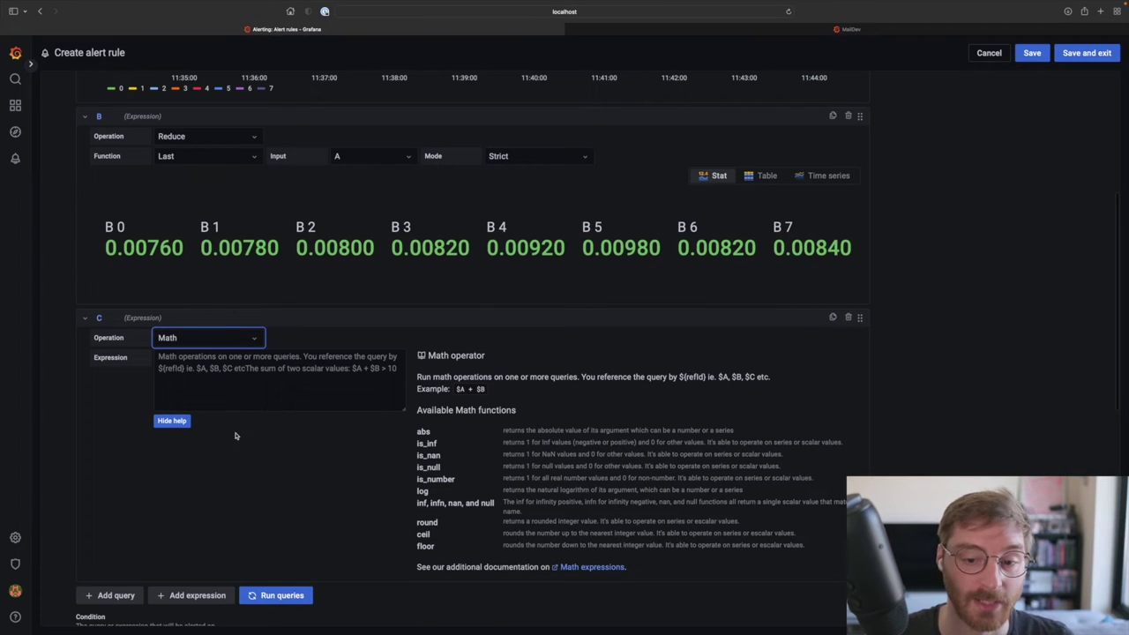
Step: Set C to $B > 0.005, rerun the queries, and show C's results as Stat
left_click(235, 395)
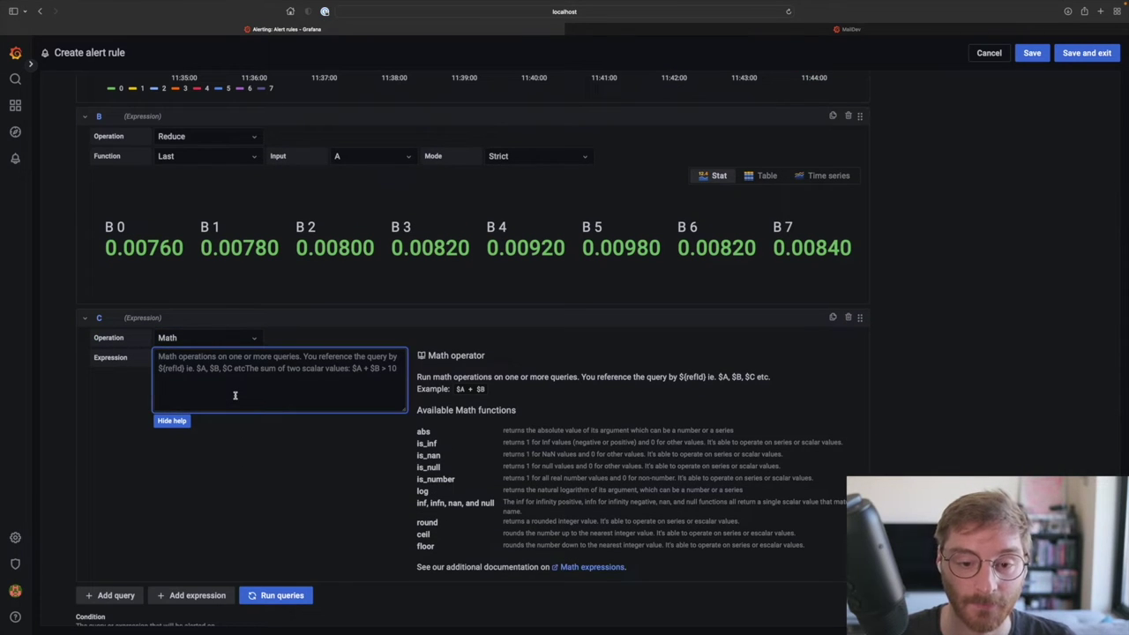
type("$B > ")
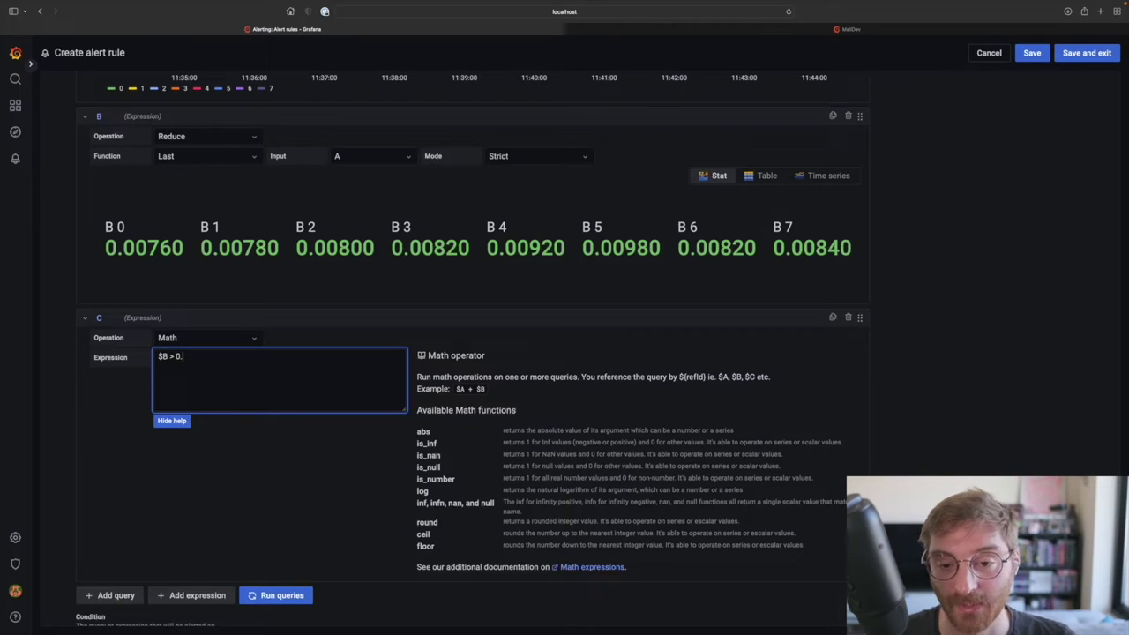
type("0.005")
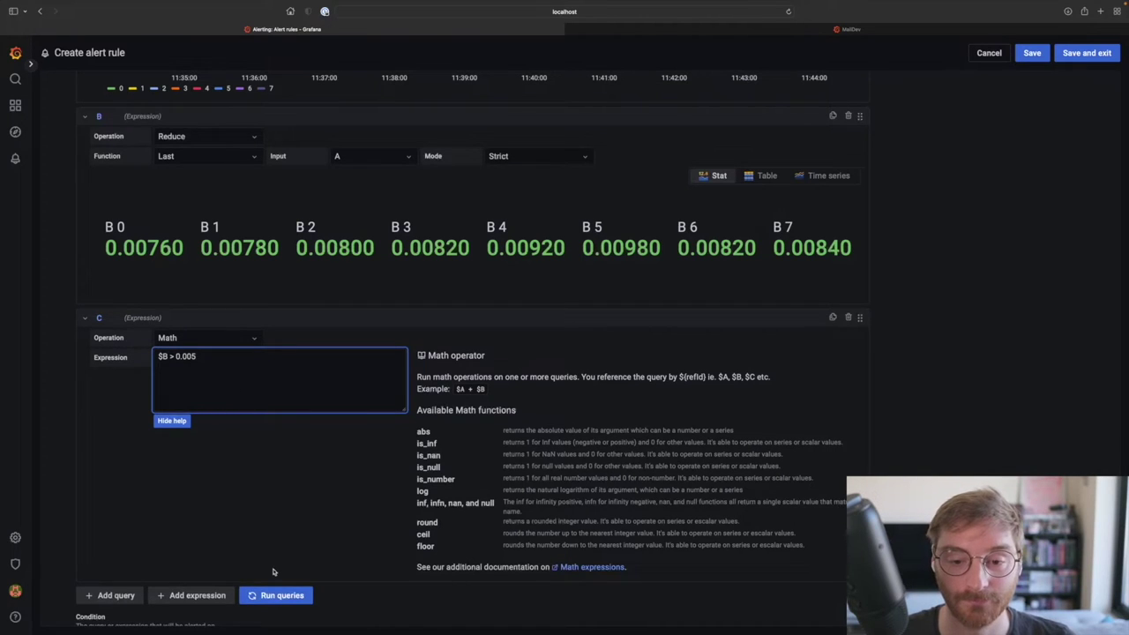
left_click(295, 593)
scroll(600, 511, "down", 1)
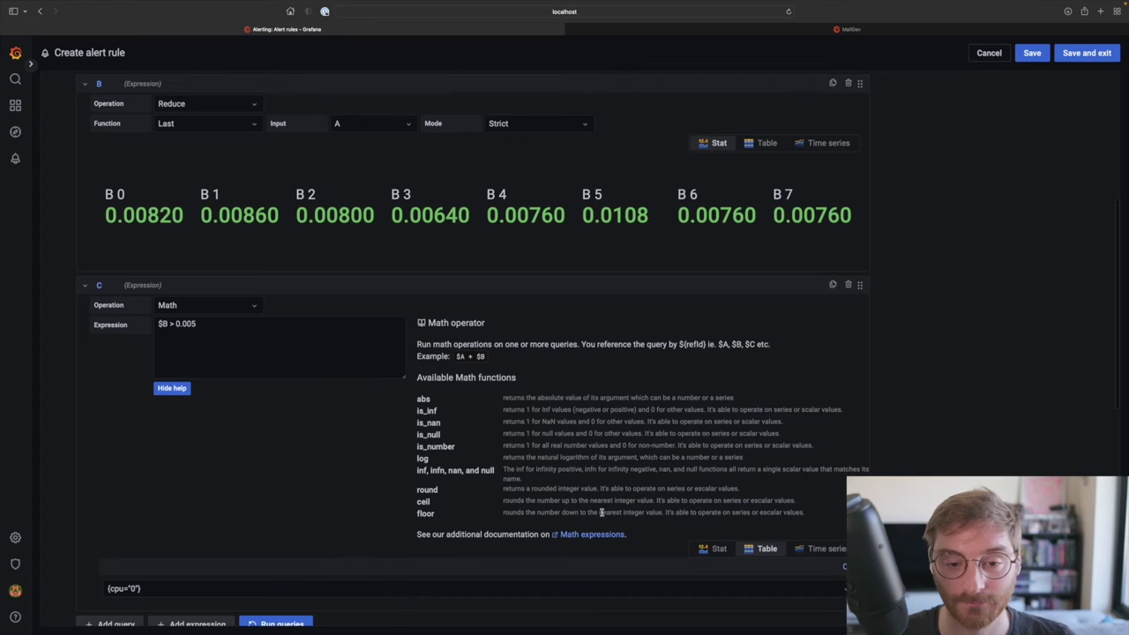
left_click(719, 548)
scroll(688, 524, "down", 3)
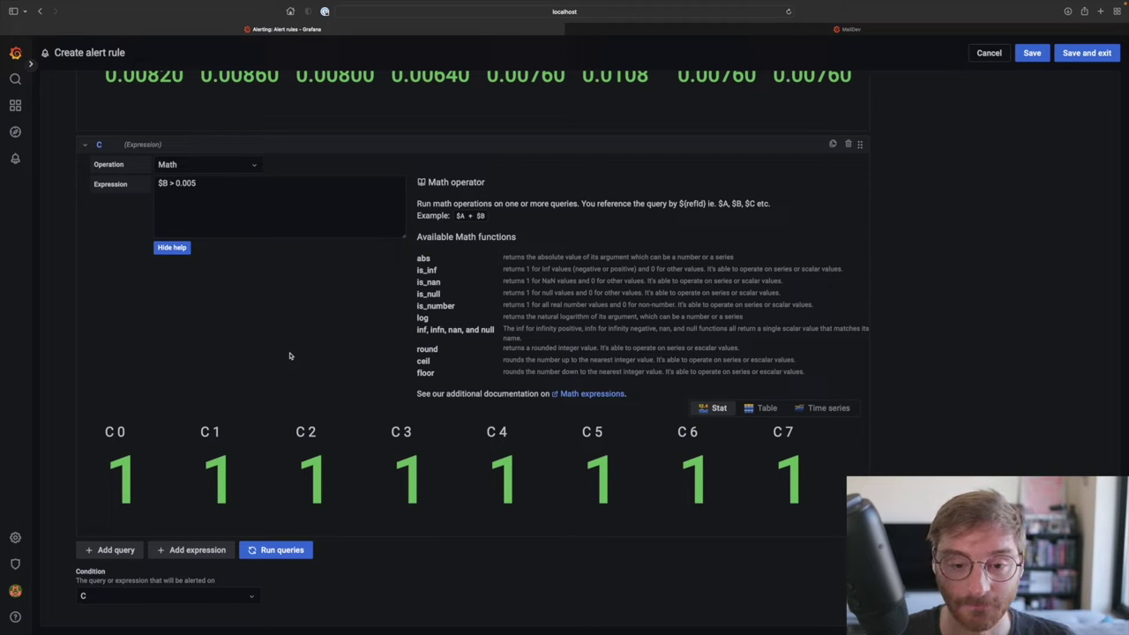
Step: Set Evaluate every to 10s and the pending period to 20s
scroll(296, 353, "down", 5)
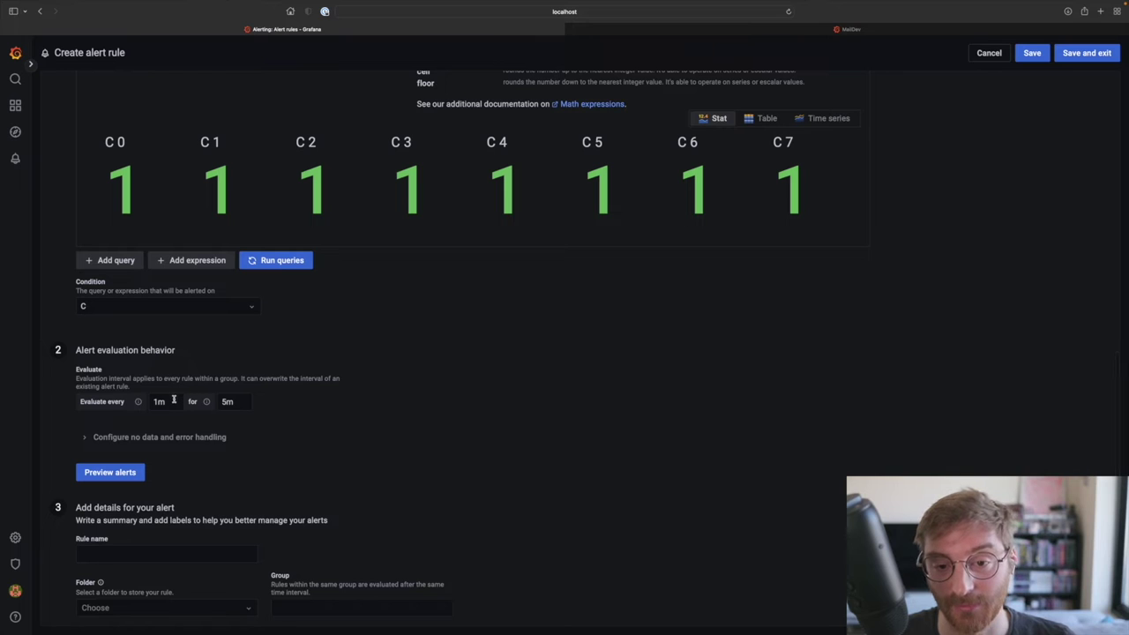
left_click(173, 399)
key("BackSpace")
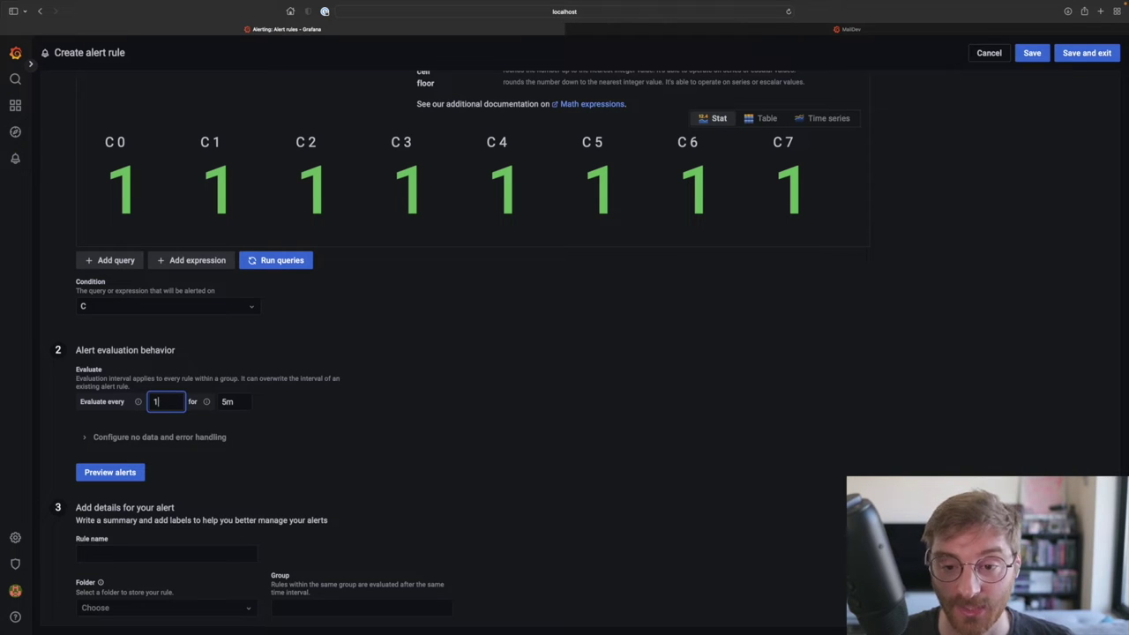
type("0s")
double_click(227, 402)
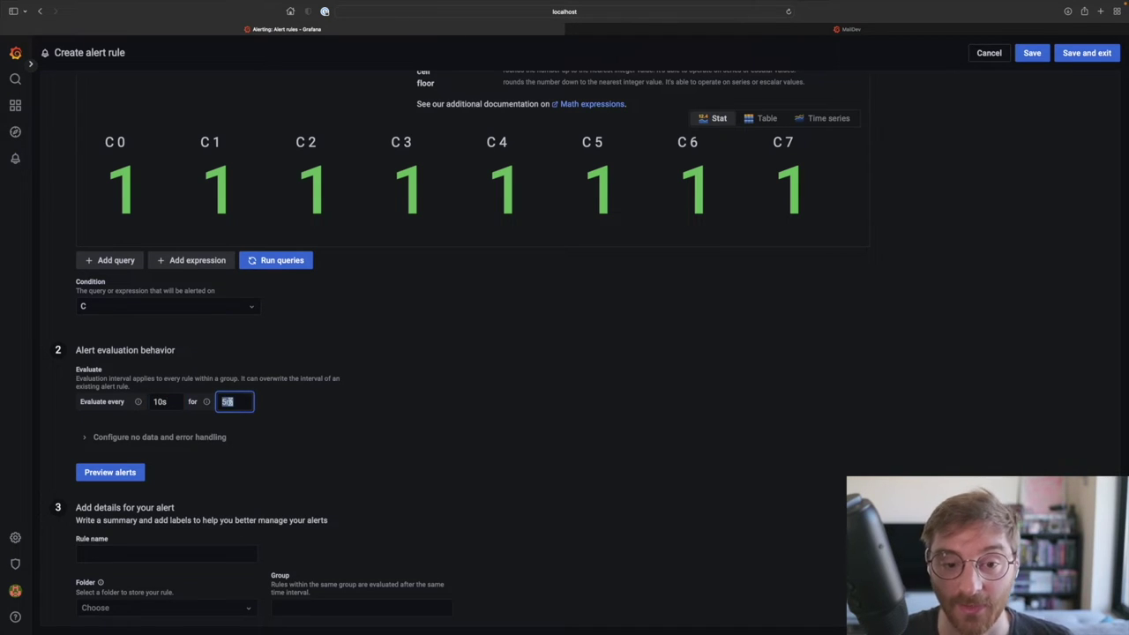
type("20s")
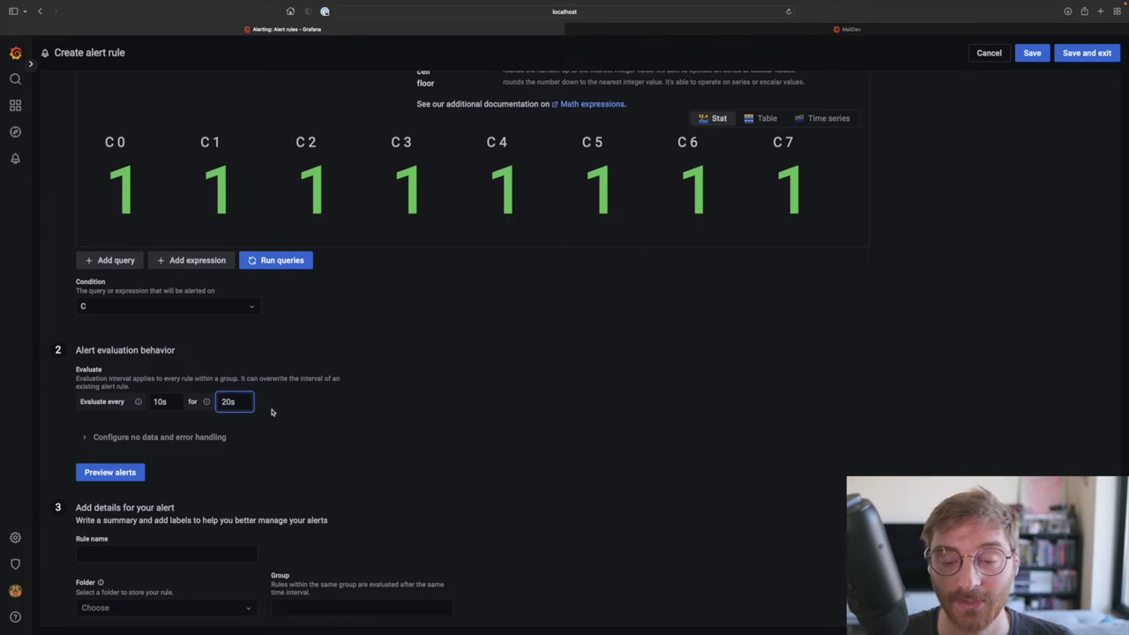
left_click(280, 413)
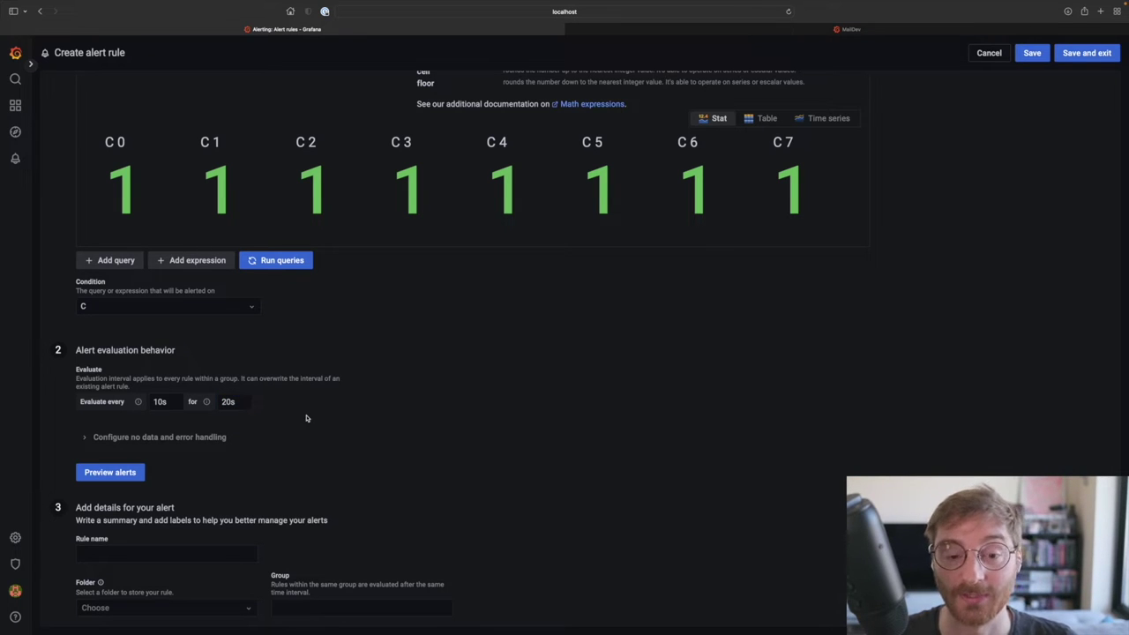
scroll(306, 418, "down", 3)
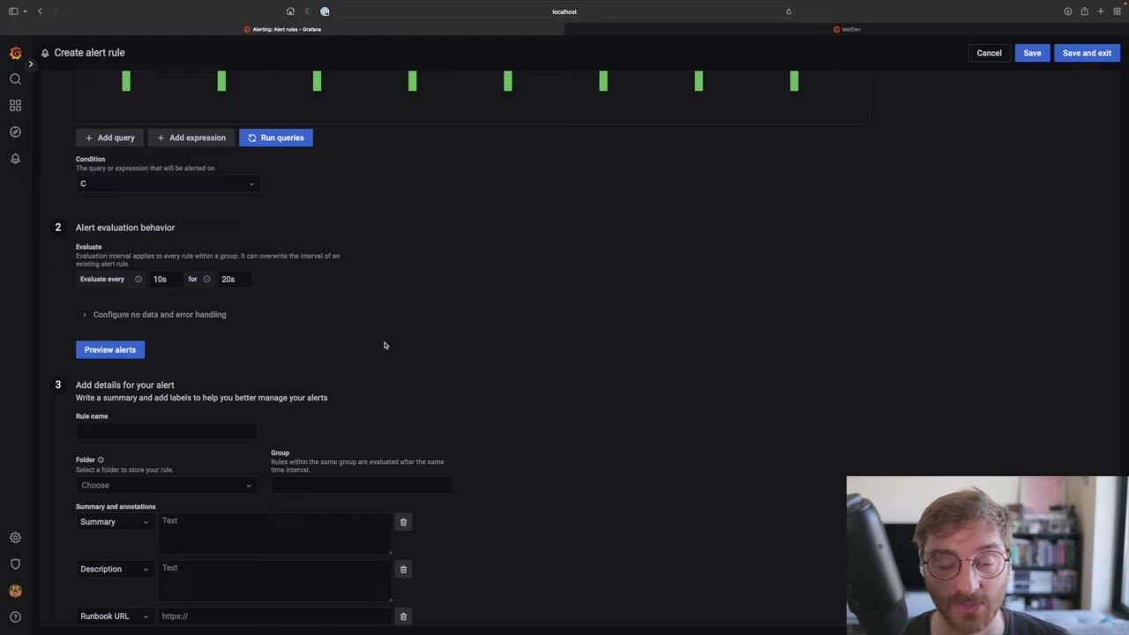
Step: Preview alerts and scroll the table to confirm every cpu row is Alerting
left_click(136, 351)
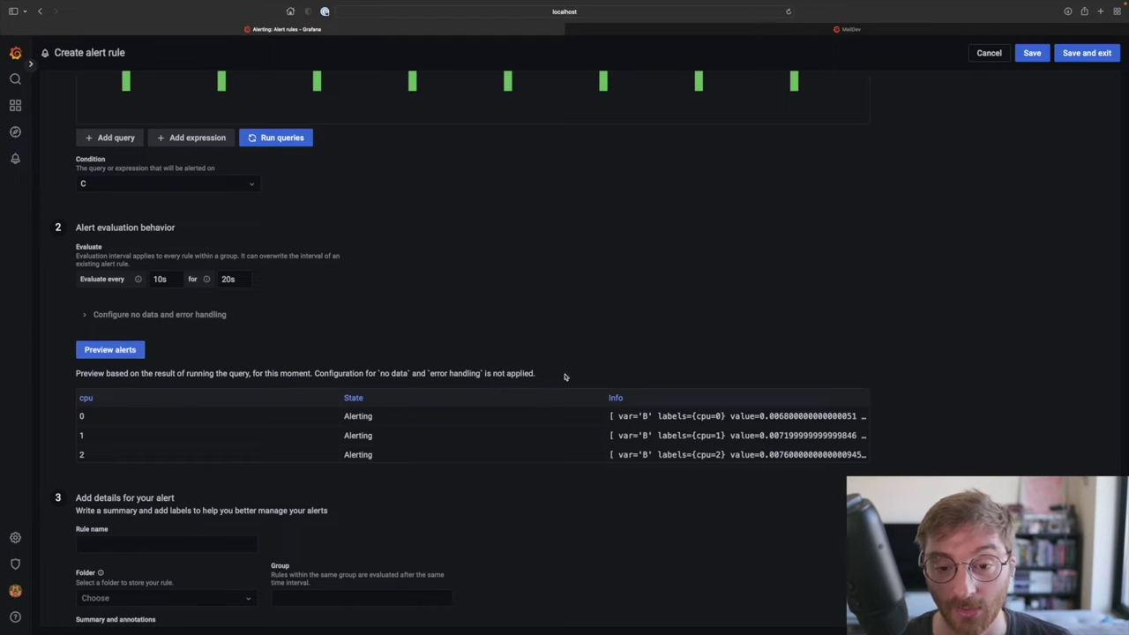
scroll(469, 421, "down", 5)
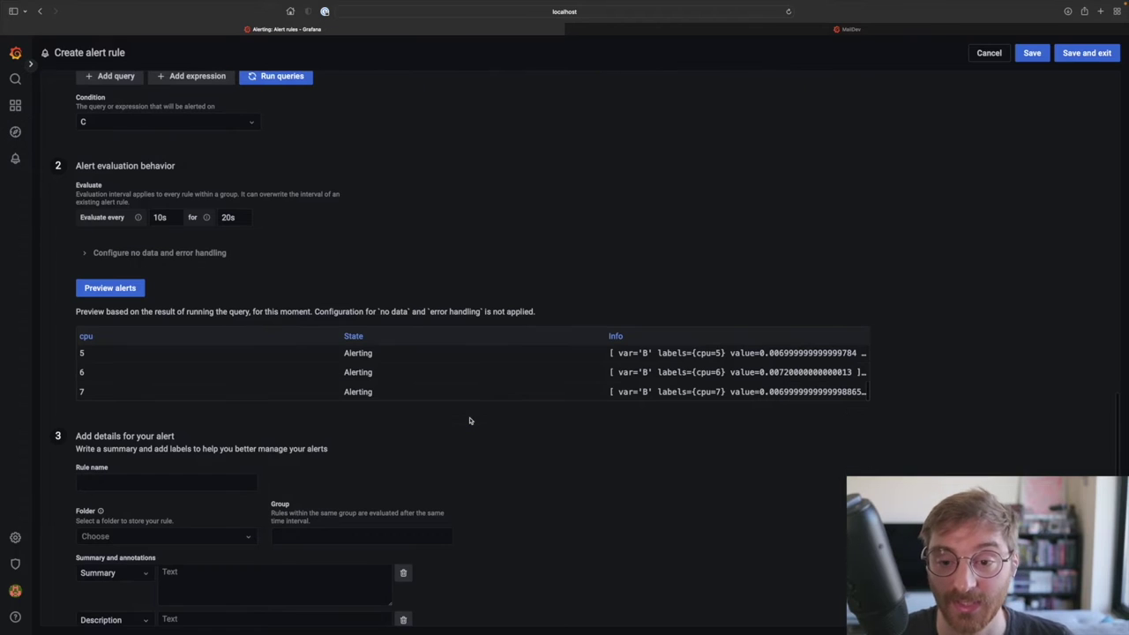
scroll(468, 379, "up", 3)
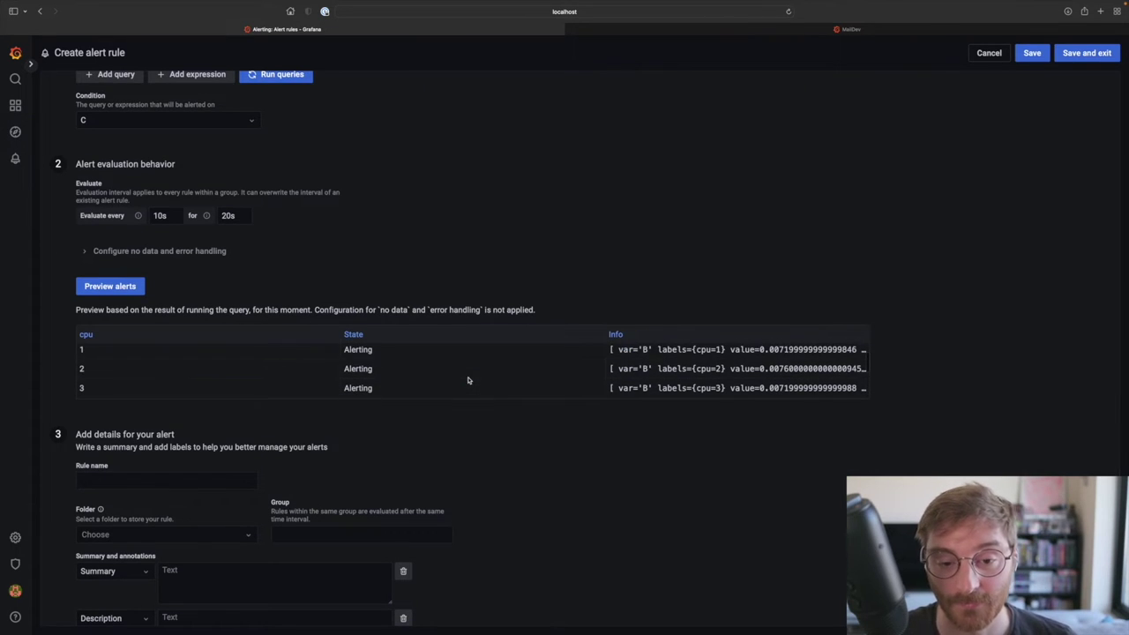
scroll(479, 429, "down", 2)
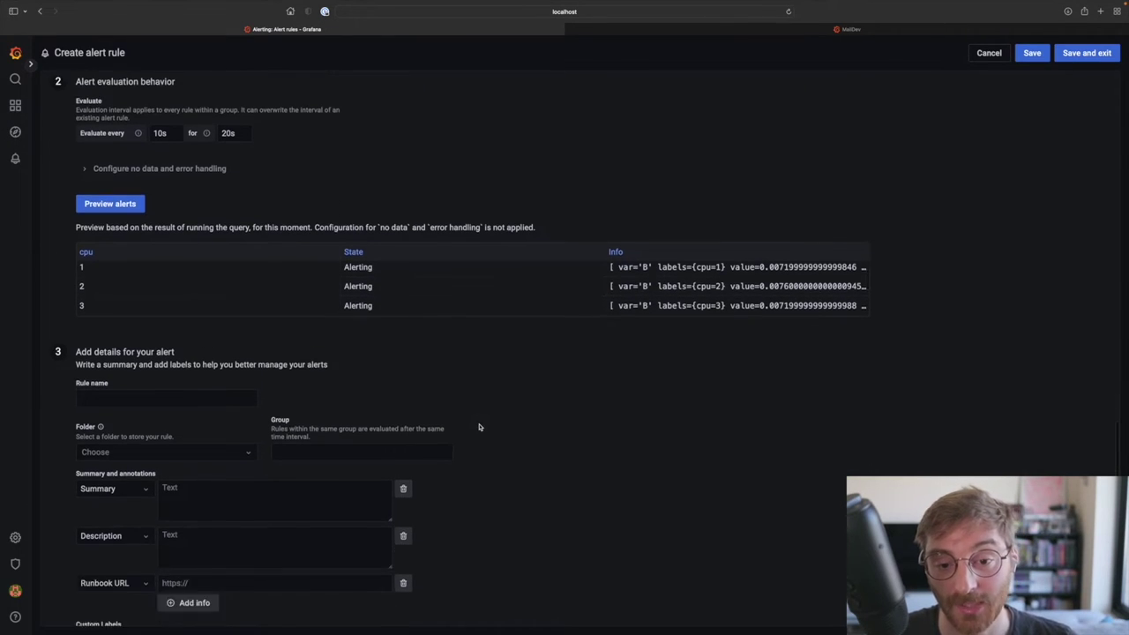
Step: Name the rule 'CPU Usage', put it in folder GrafanaCONline, and set group 'system'
left_click(210, 399)
type("CPU Usage")
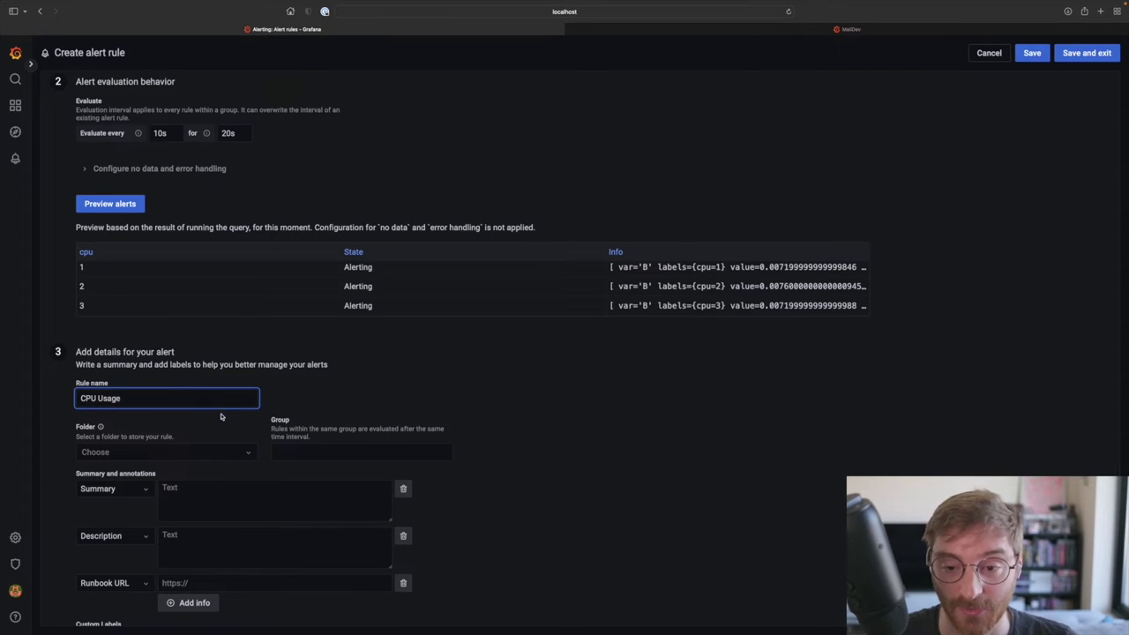
scroll(221, 417, "down", 1)
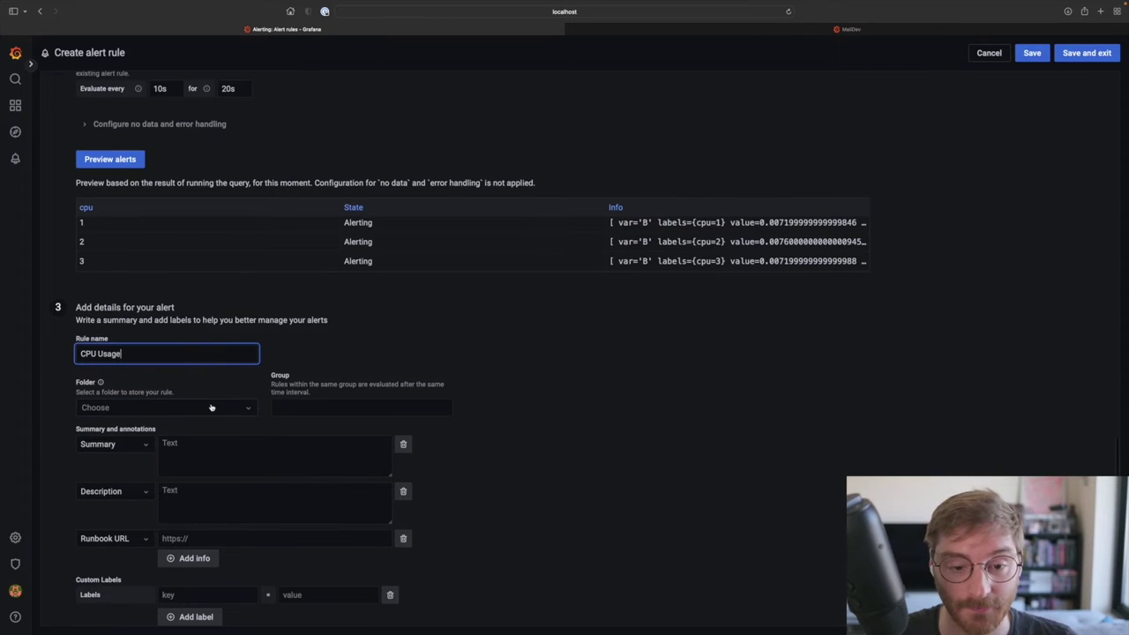
left_click(211, 407)
left_click(216, 446)
left_click(305, 410)
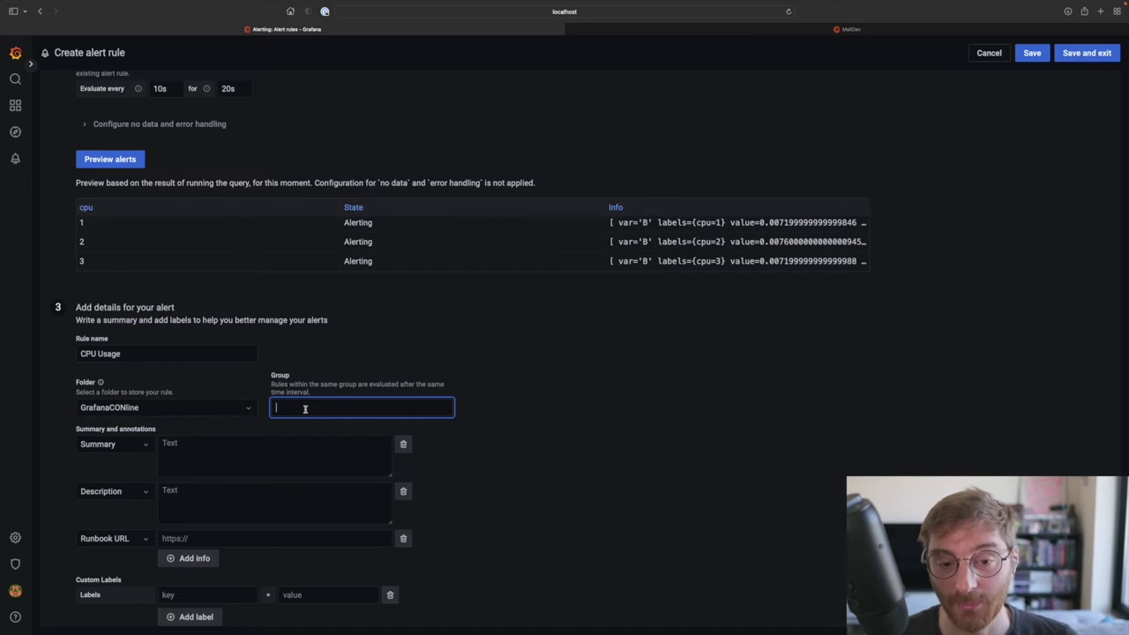
type("system")
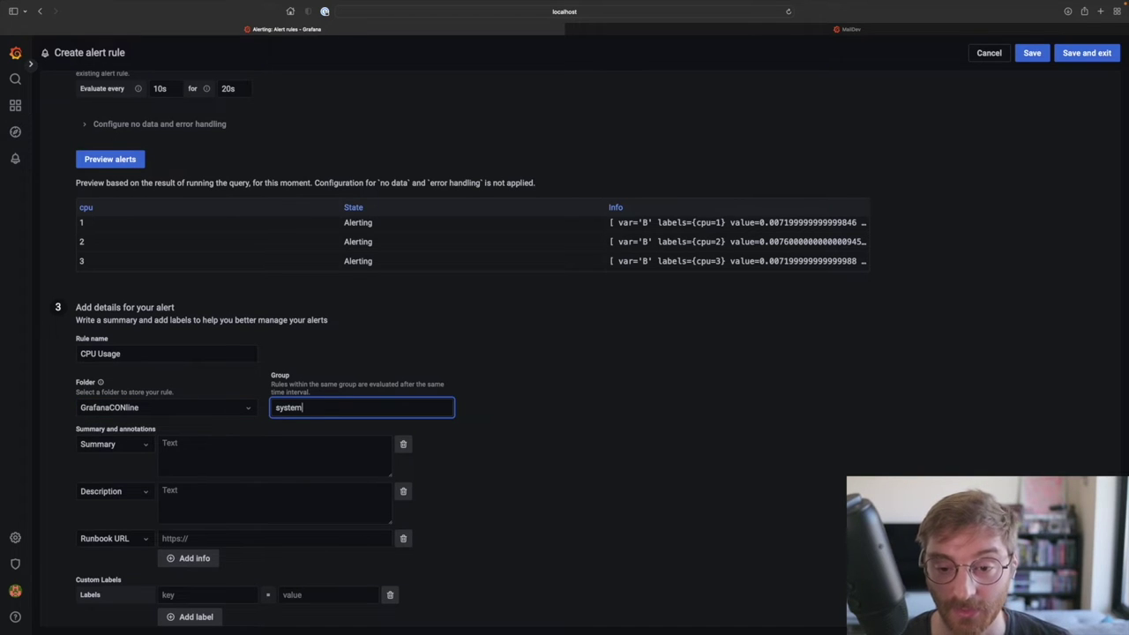
Step: Enter the summary 'CPU Usage is too high'
scroll(284, 411, "down", 1)
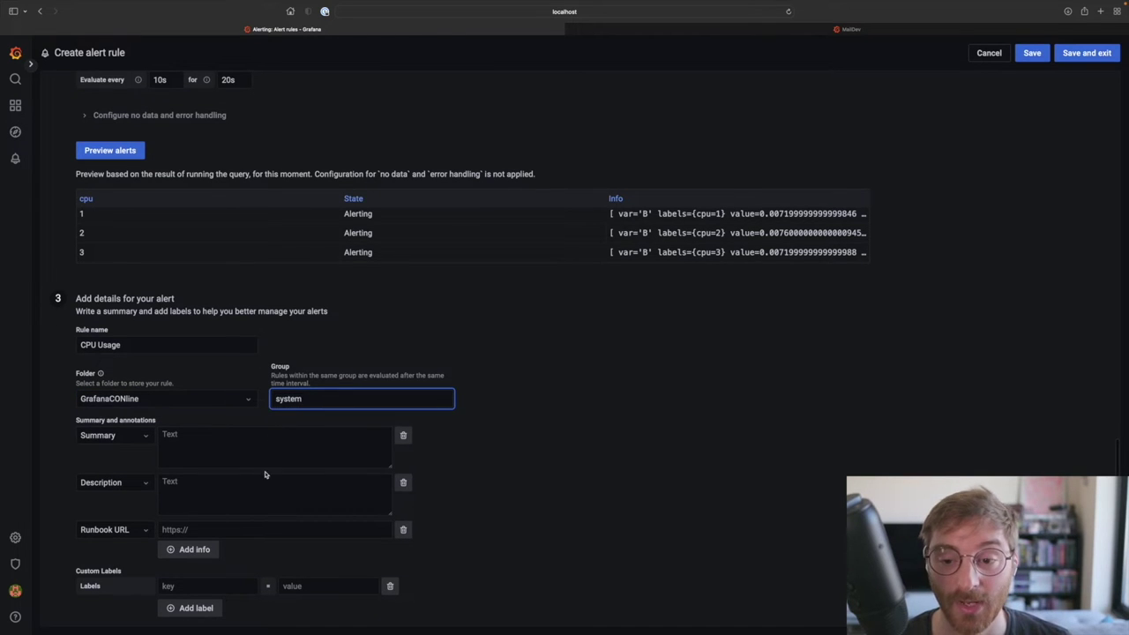
left_click(258, 442)
type("CPU")
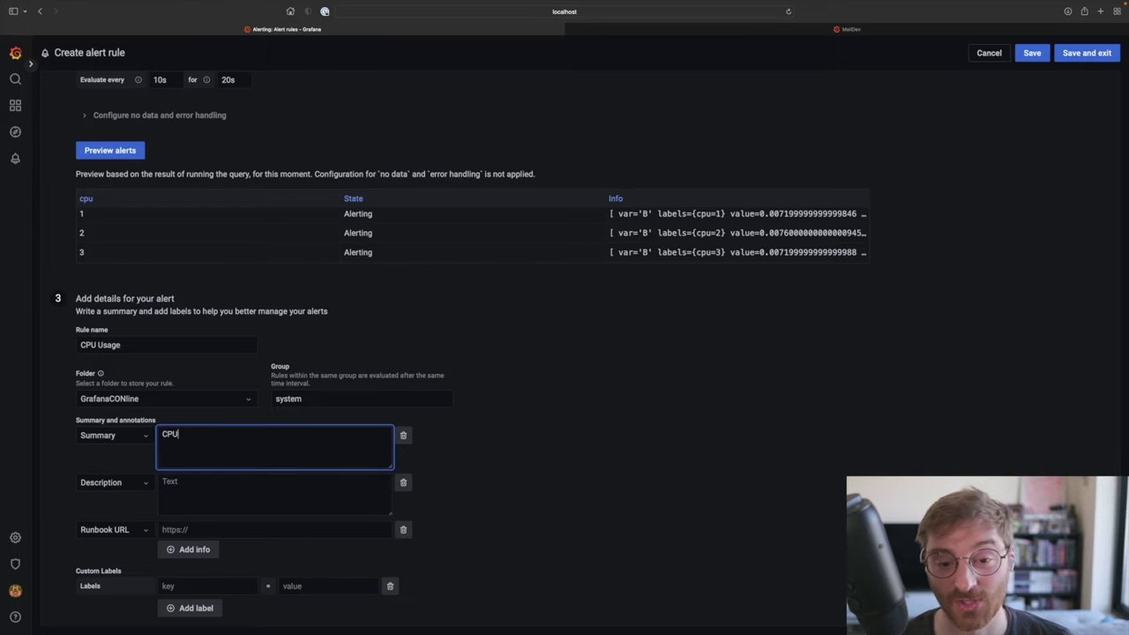
type(" Usage is too high")
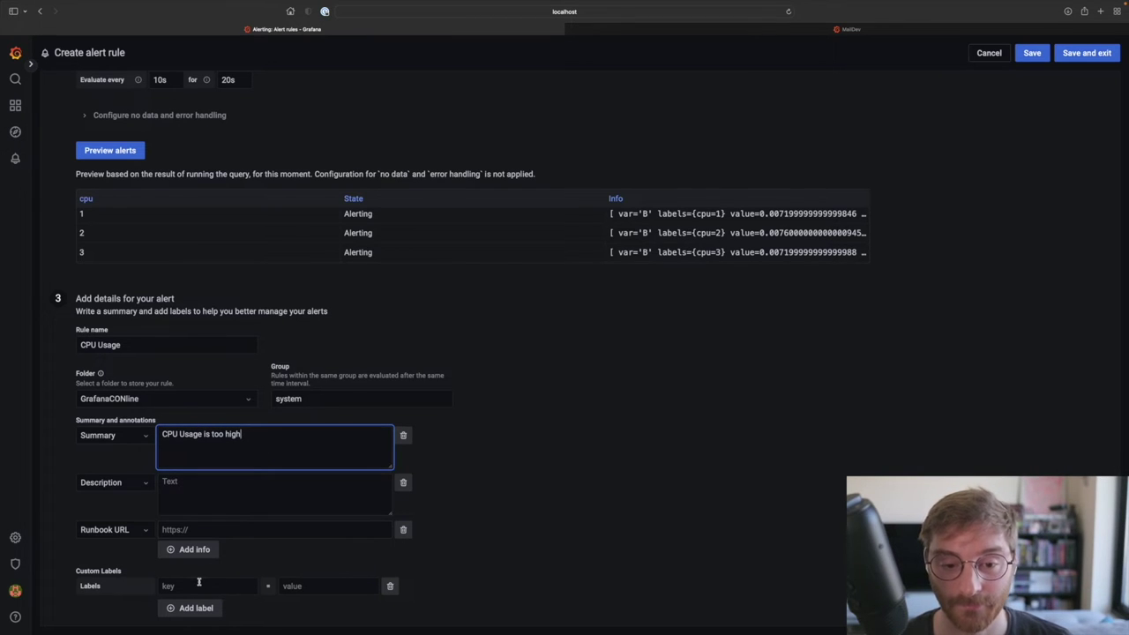
Step: Add custom label type=cpu, then a second label team=operations
left_click(199, 585)
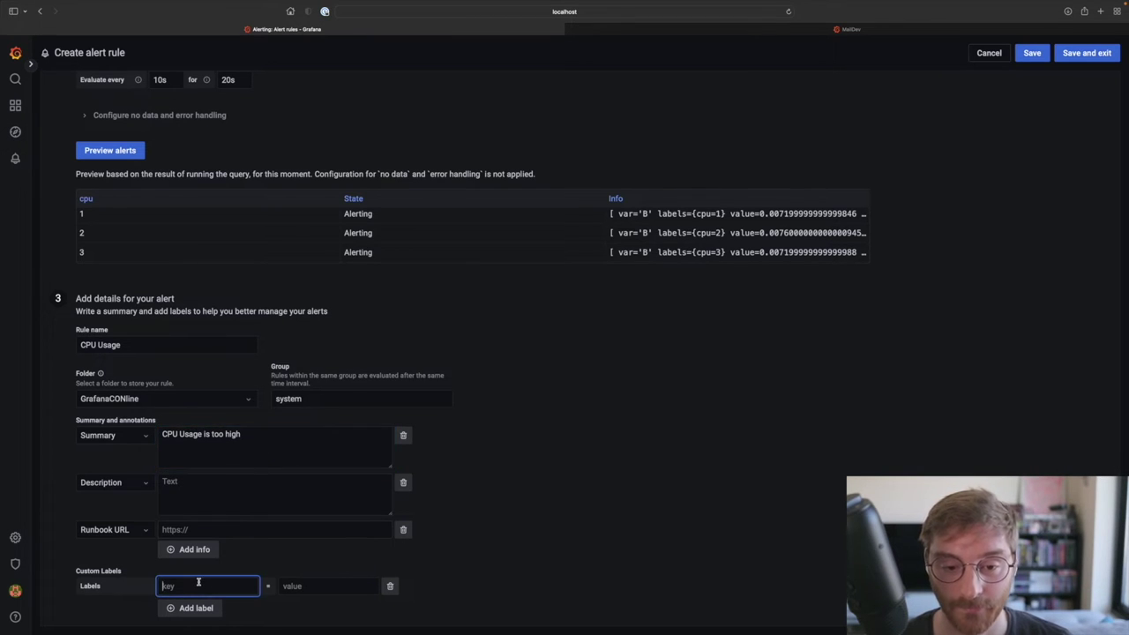
type("type")
key("Tab")
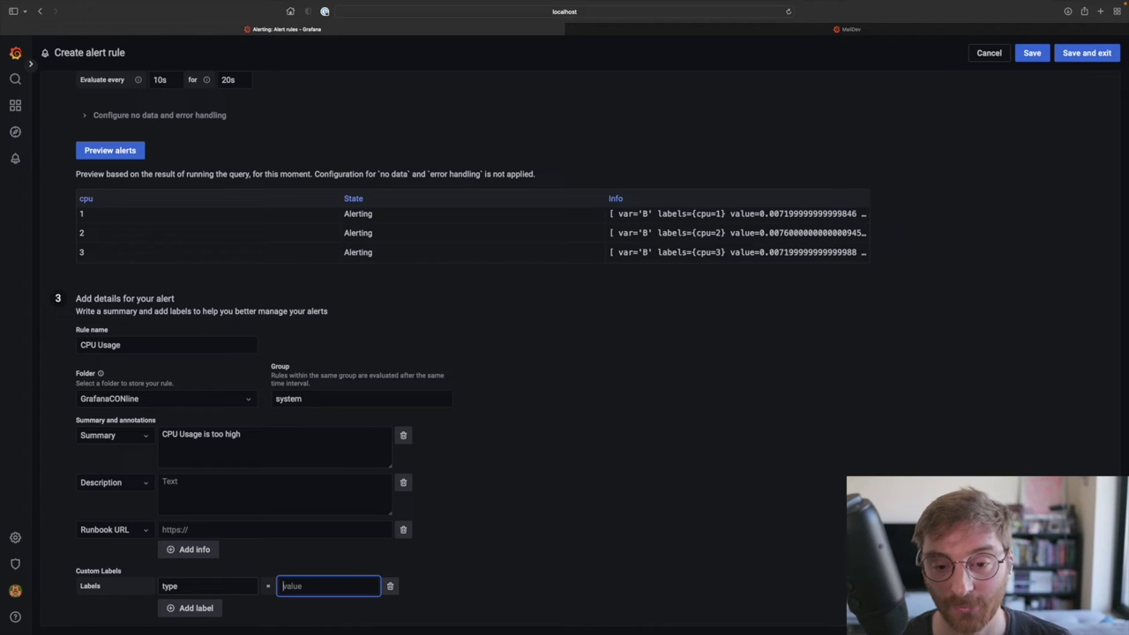
type("cpu")
left_click(185, 611)
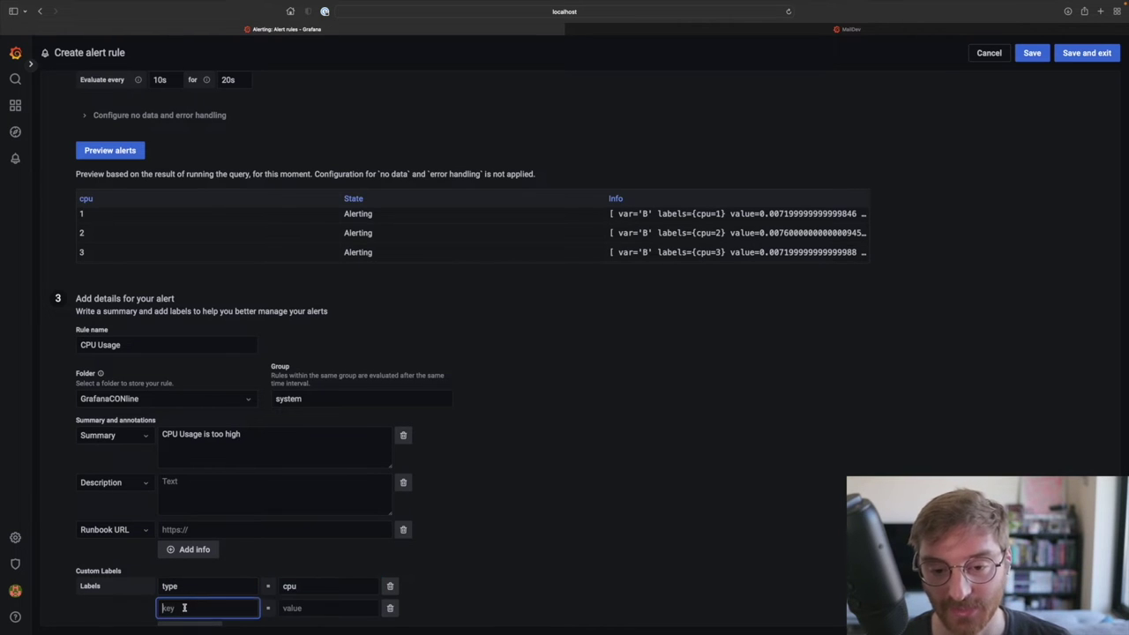
type("team")
key("Tab")
type("opers")
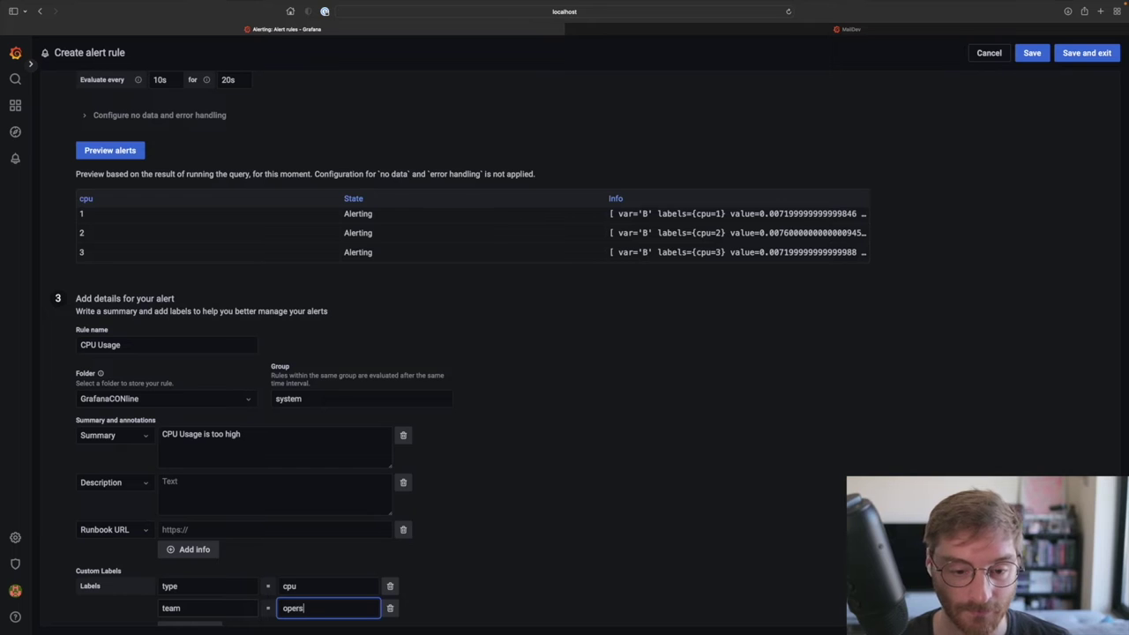
key("BackSpace")
type("ations")
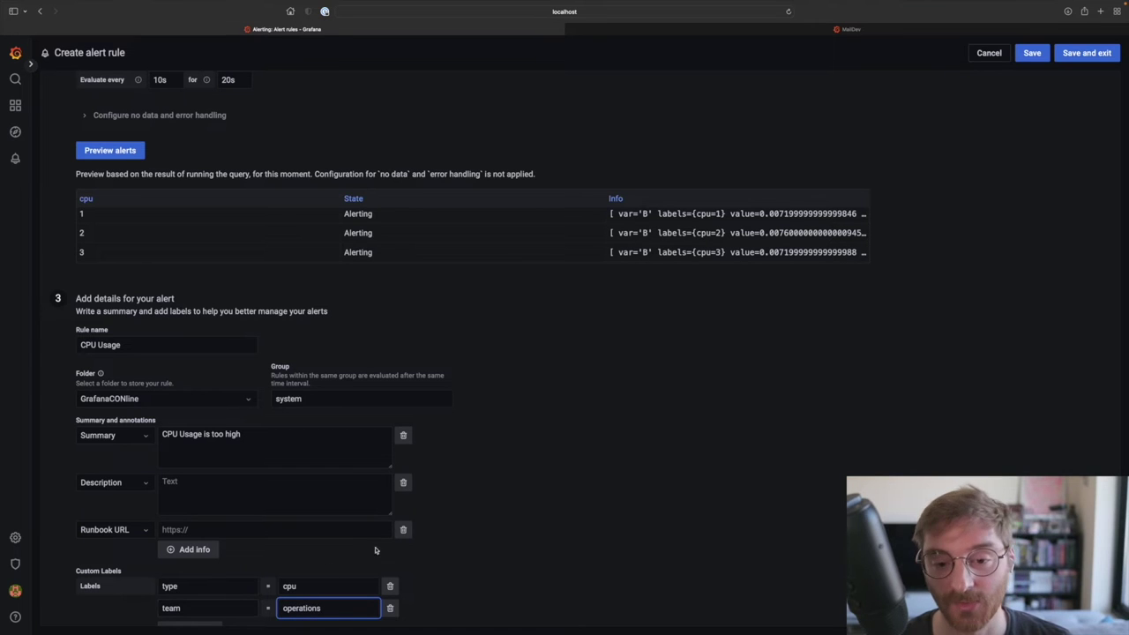
left_click(469, 520)
scroll(469, 521, "down", 1)
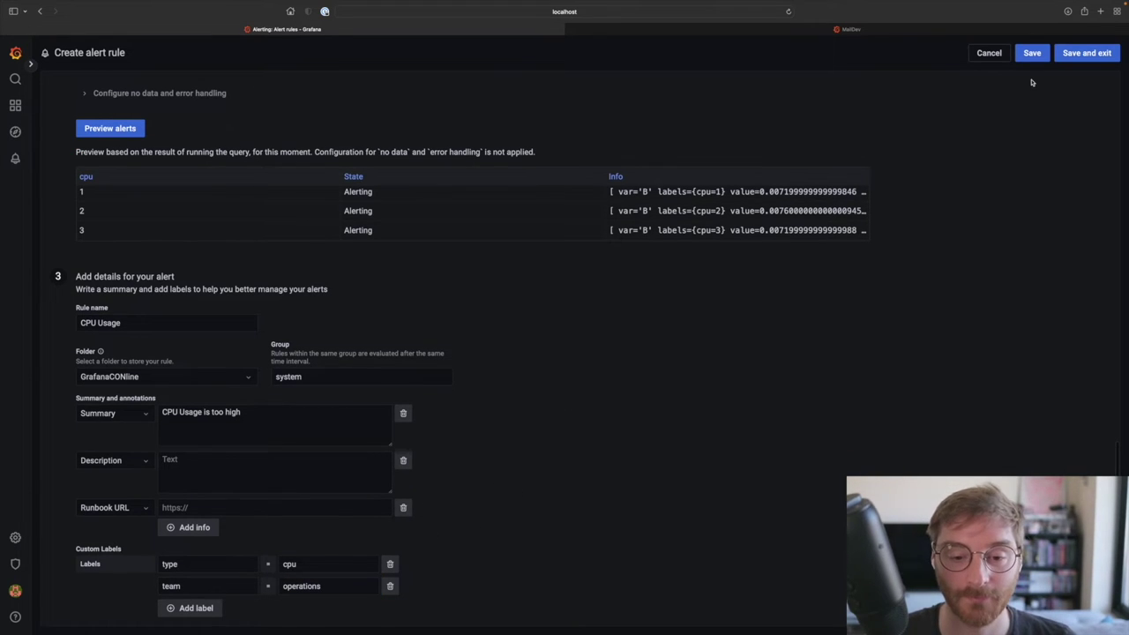
Step: Save the rule, watch its eight cpu instances turn alerting, then go to Notification policies
left_click(1078, 55)
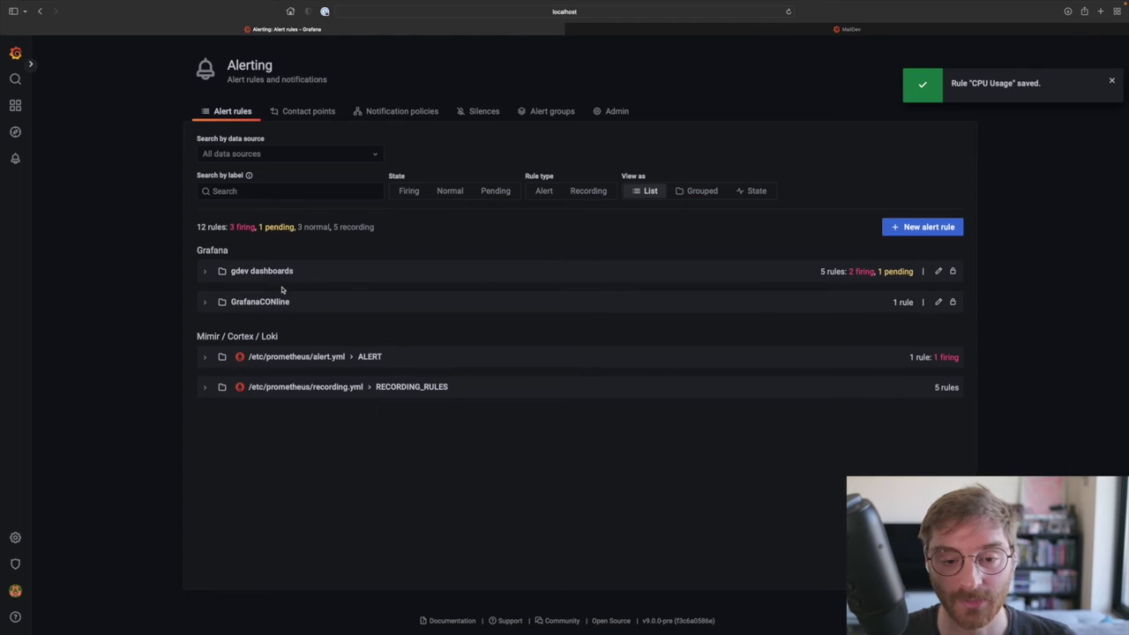
left_click(206, 303)
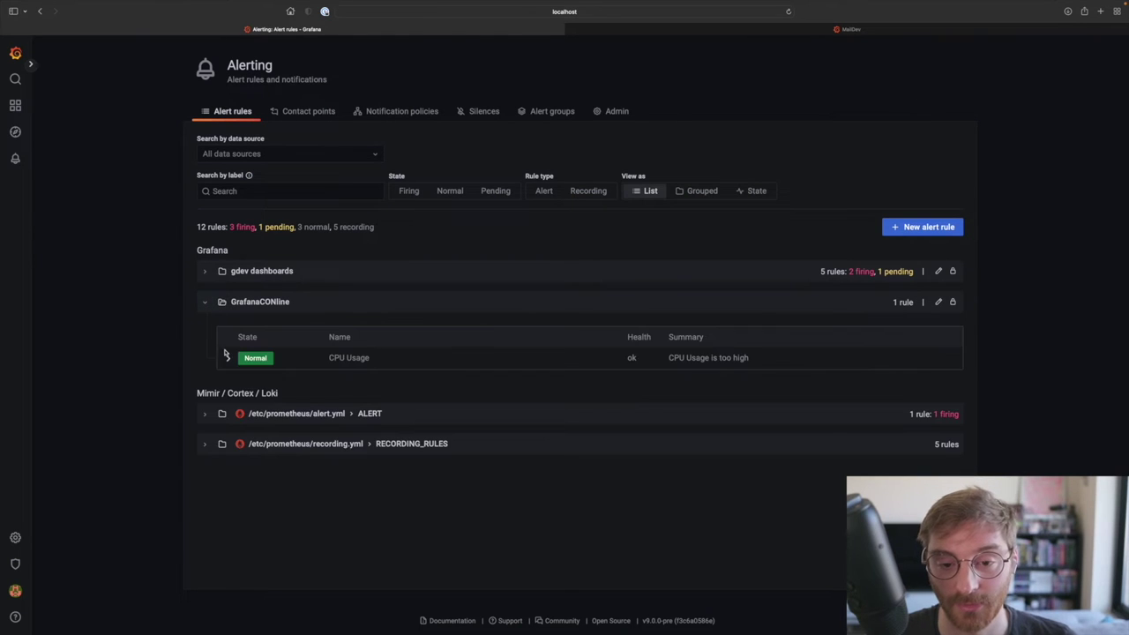
left_click(228, 358)
scroll(226, 359, "down", 2)
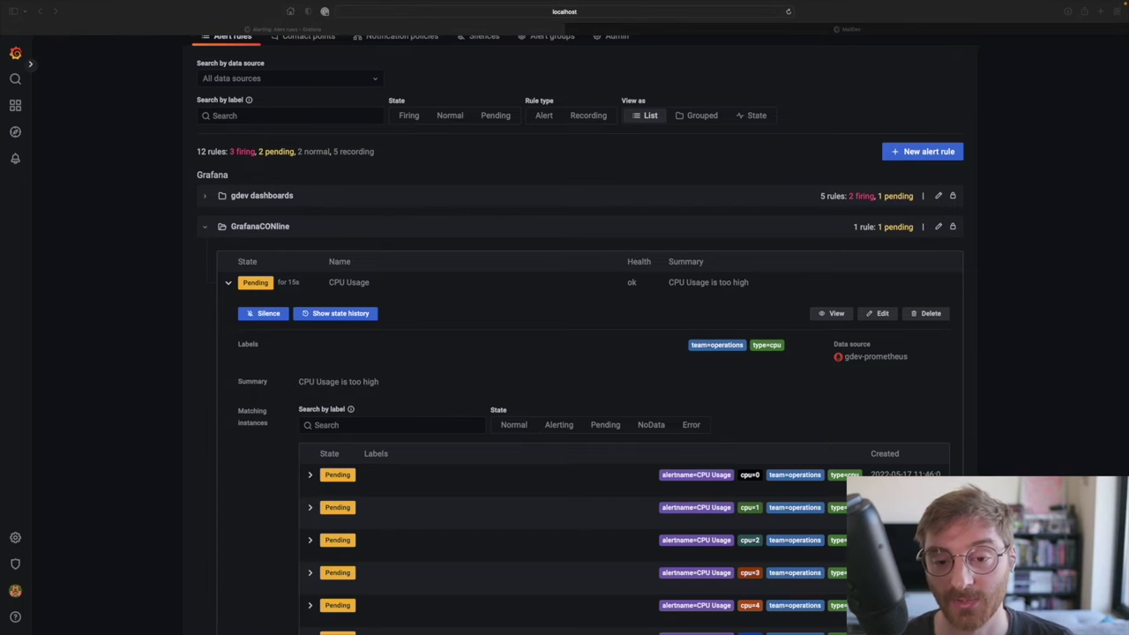
scroll(498, 421, "down", 5)
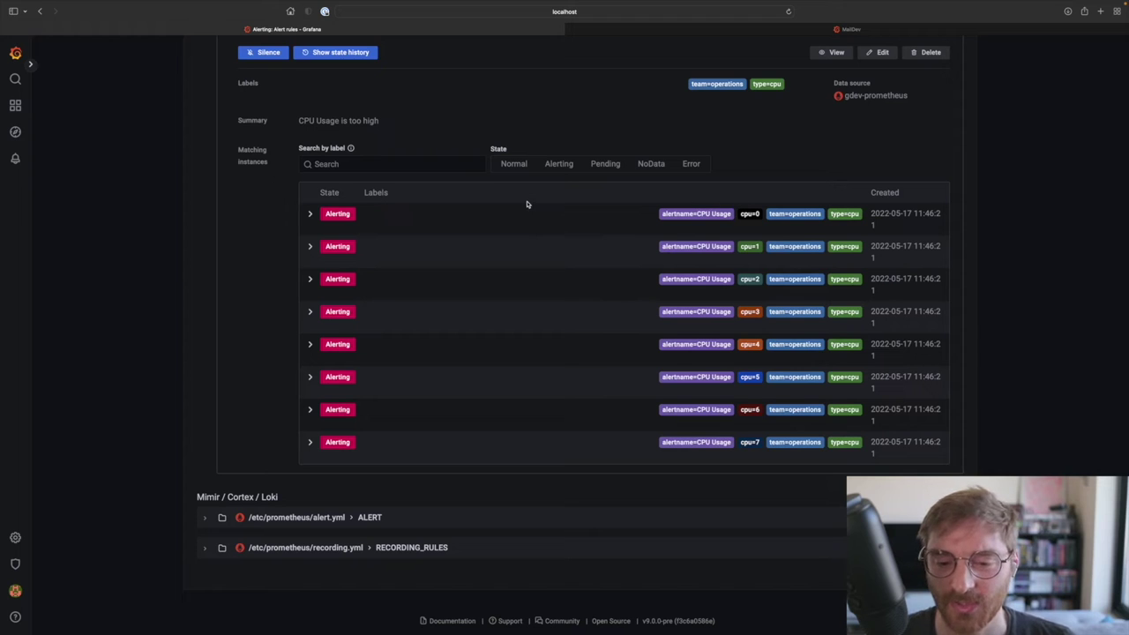
scroll(527, 204, "up", 5)
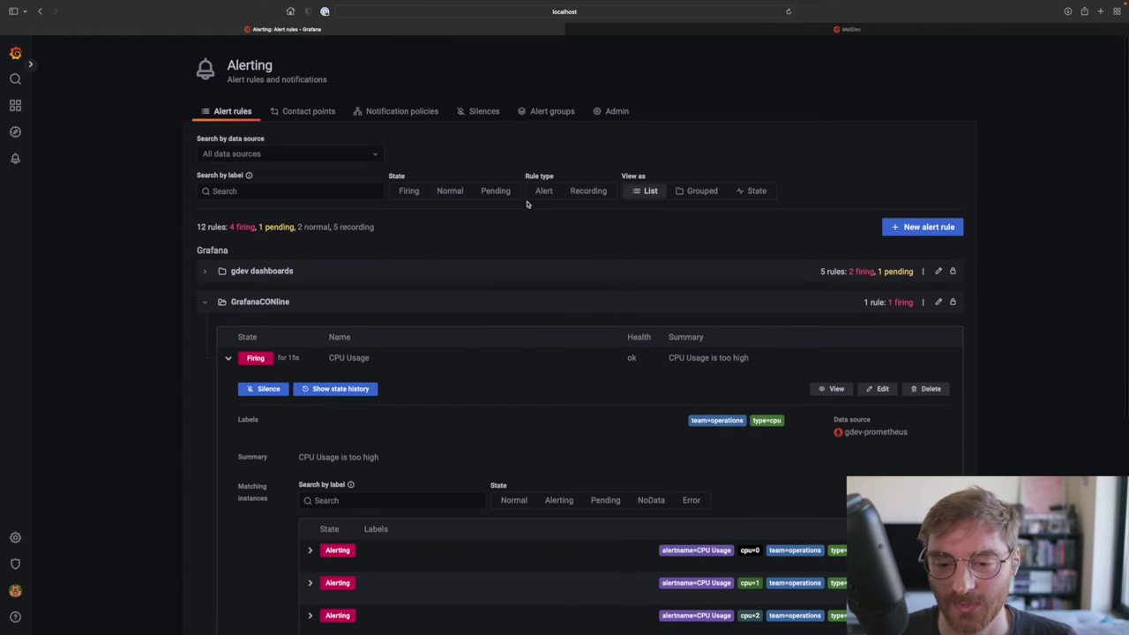
left_click(399, 112)
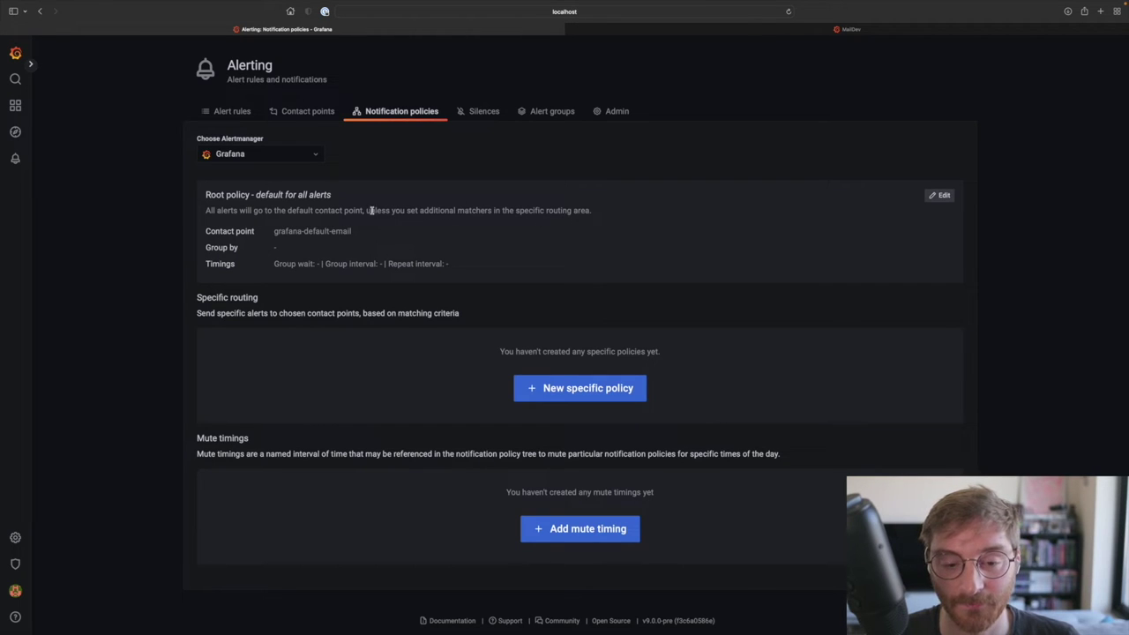
left_click_drag(203, 194, 341, 193)
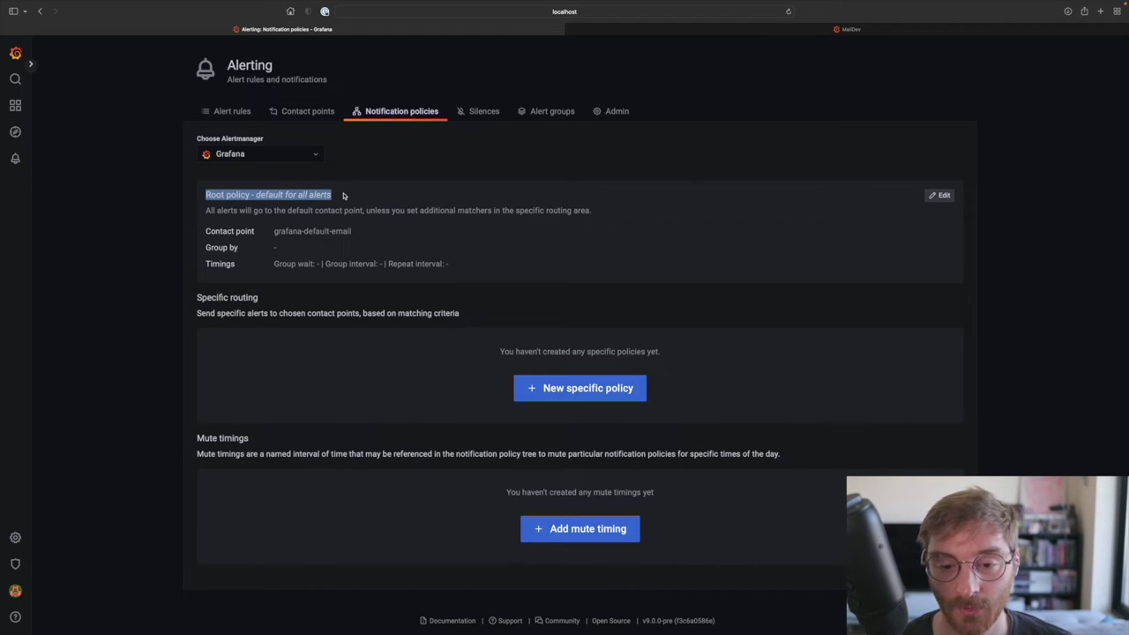
left_click(344, 196)
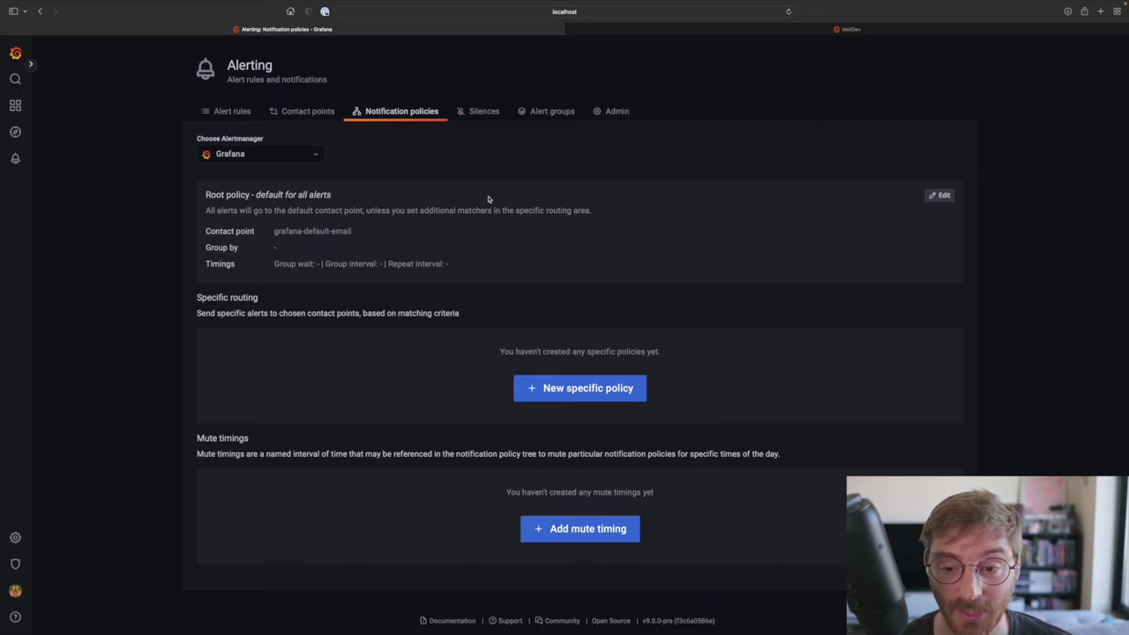
left_click_drag(203, 234, 356, 231)
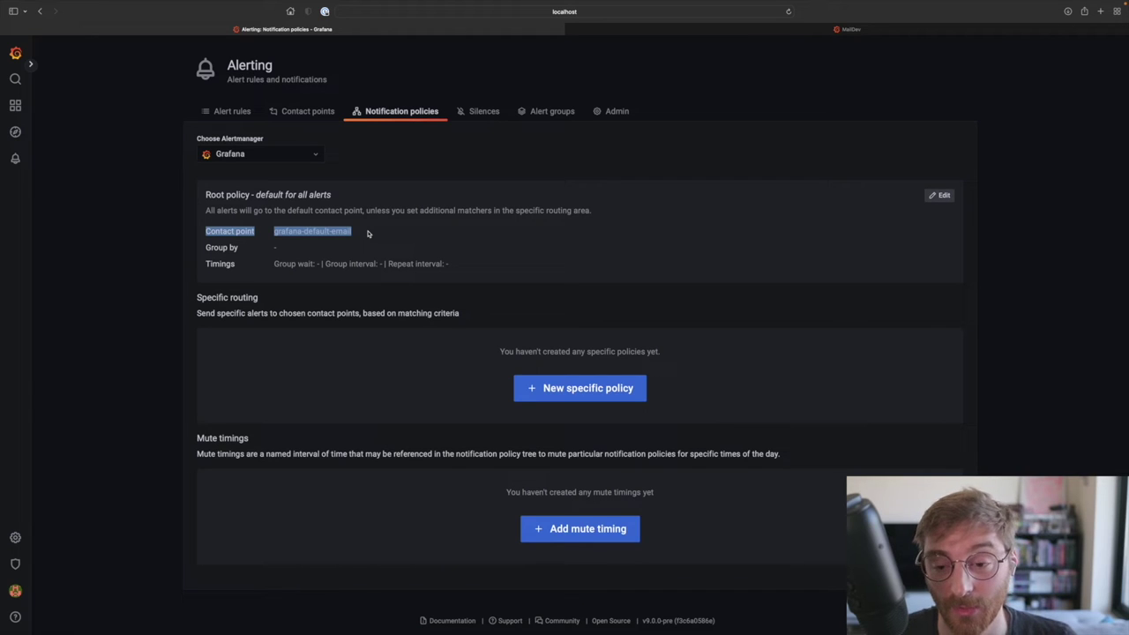
left_click(368, 232)
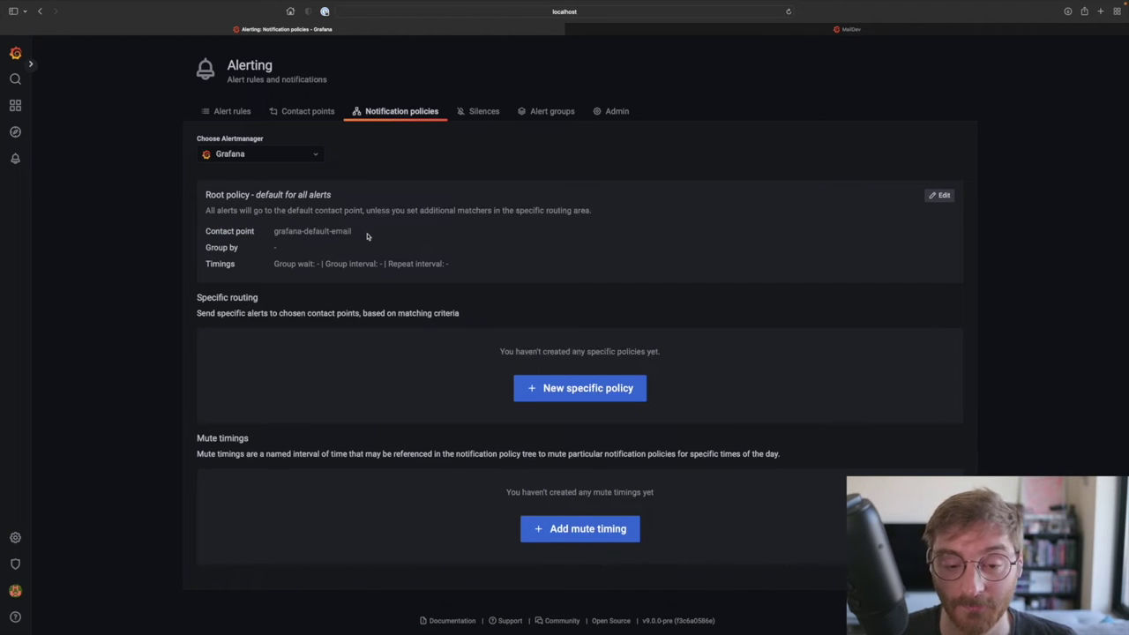
left_click(315, 116)
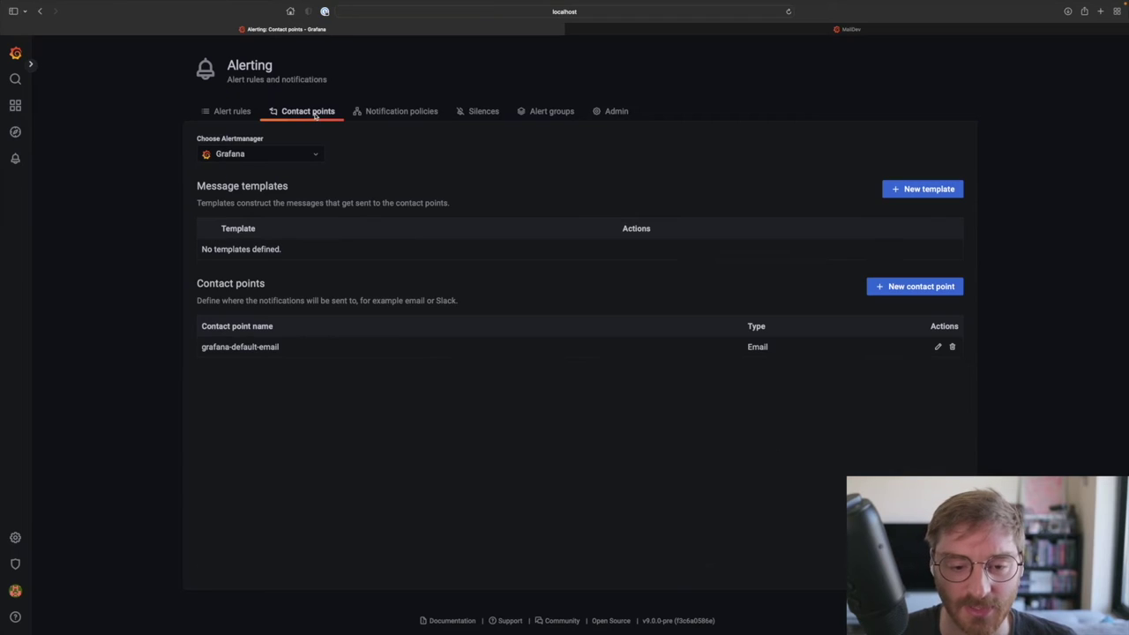
Step: Replace grafana-default-email's placeholder address with a grafana.com recipient and save the contact point
left_click(938, 349)
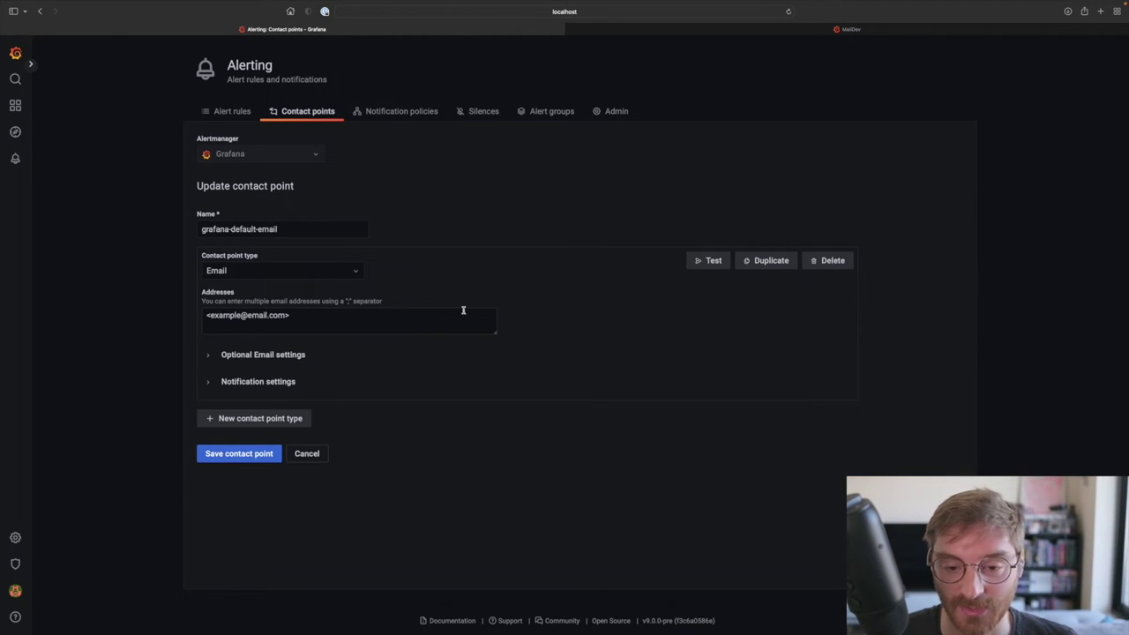
double_click(236, 314)
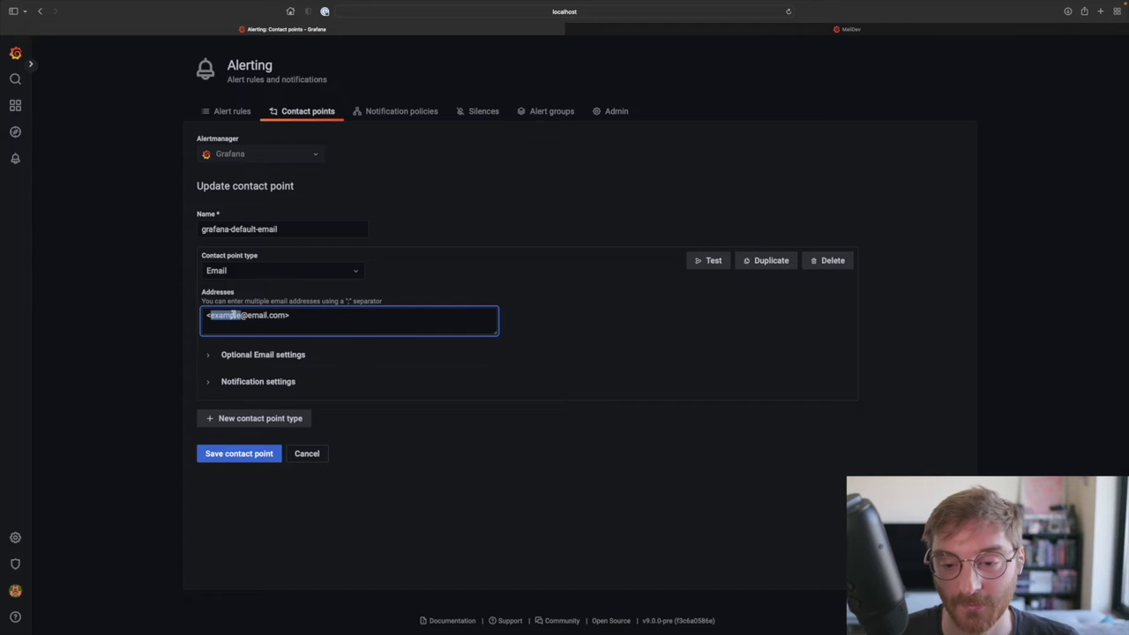
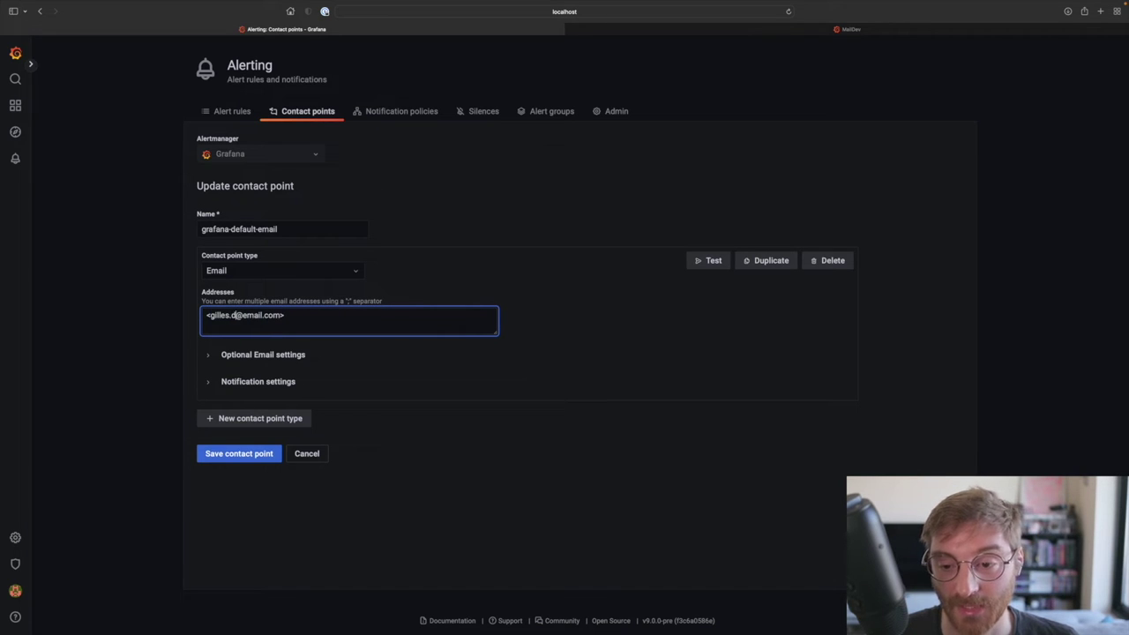
left_click_drag(261, 315, 300, 314)
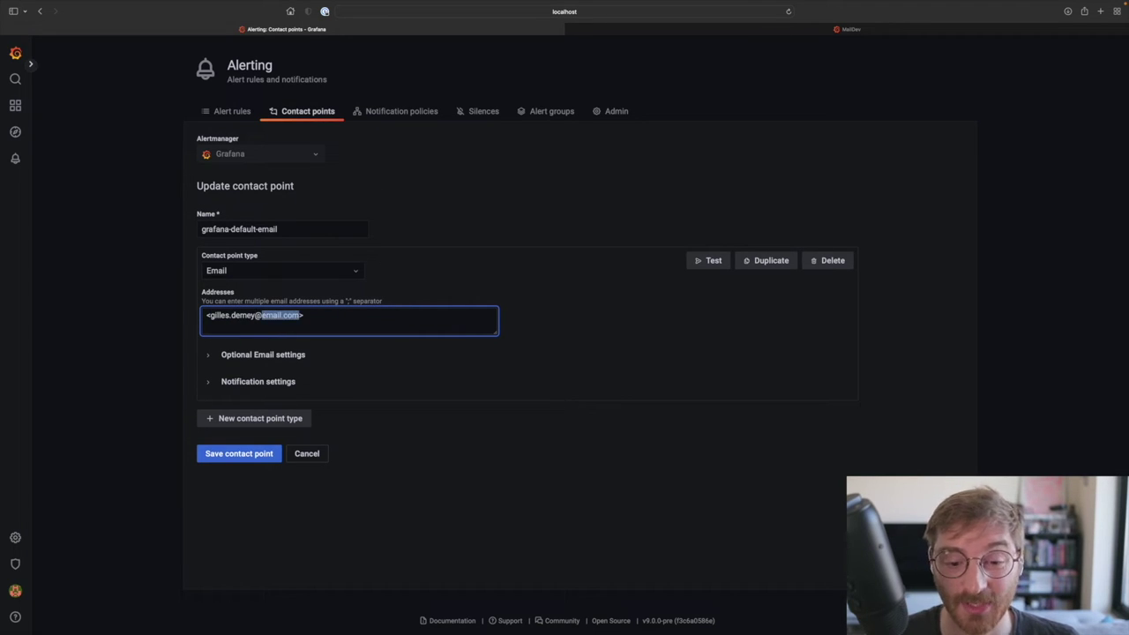
type("grafana.com")
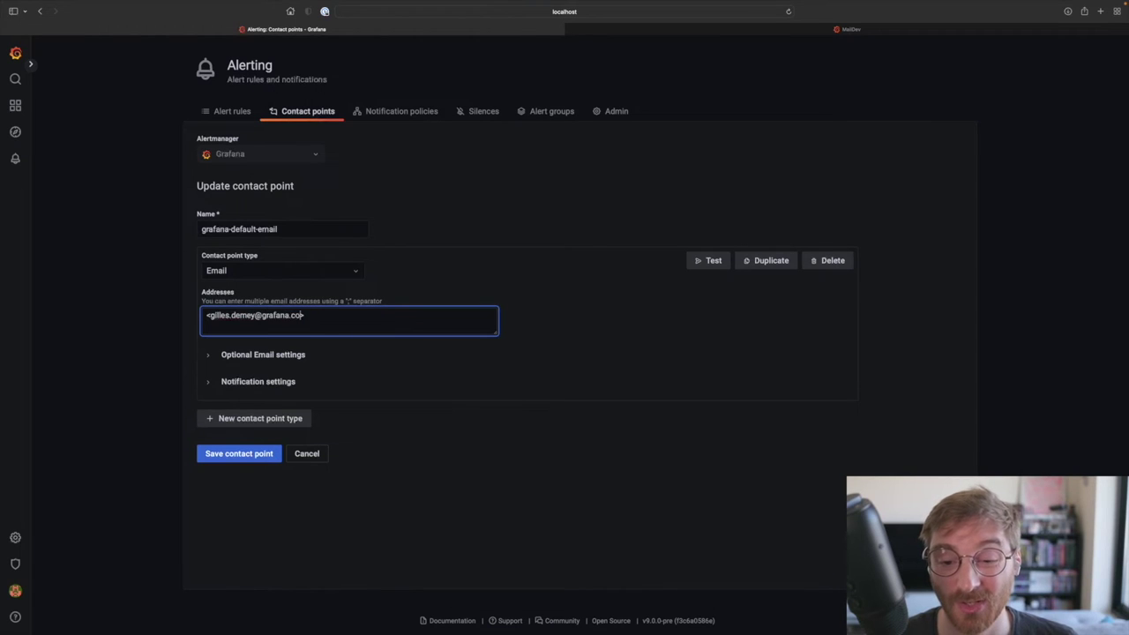
left_click(378, 418)
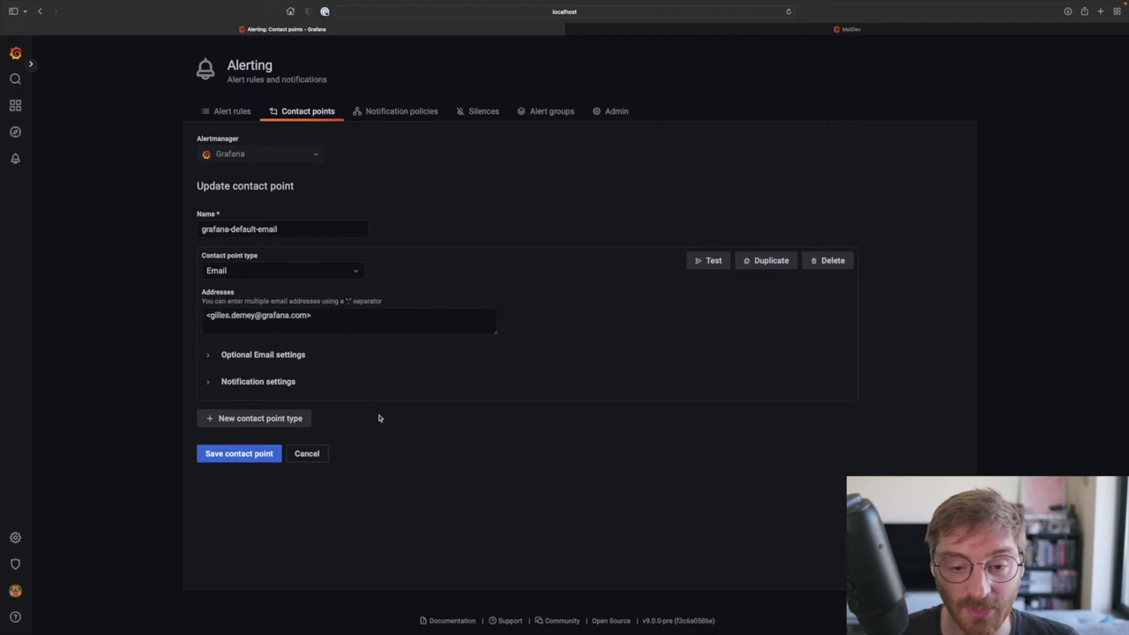
left_click(250, 457)
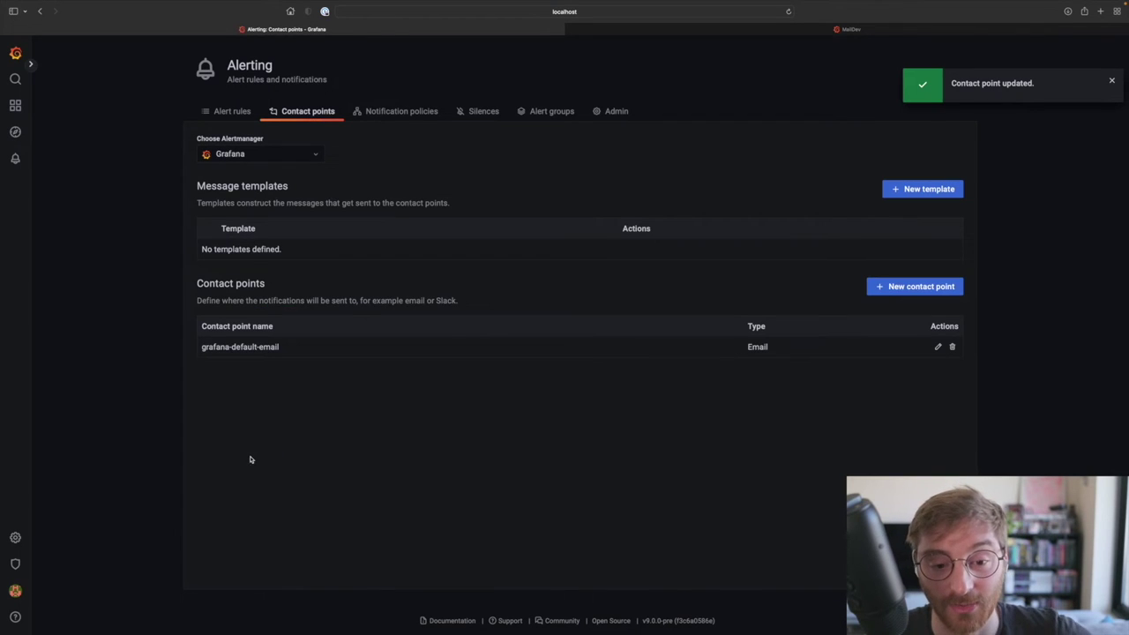
Step: Read the newest MailDev CPU Usage email: FIRING:5, RESOLVED:3, with resolved cpu 3, 5, 7
left_click(628, 29)
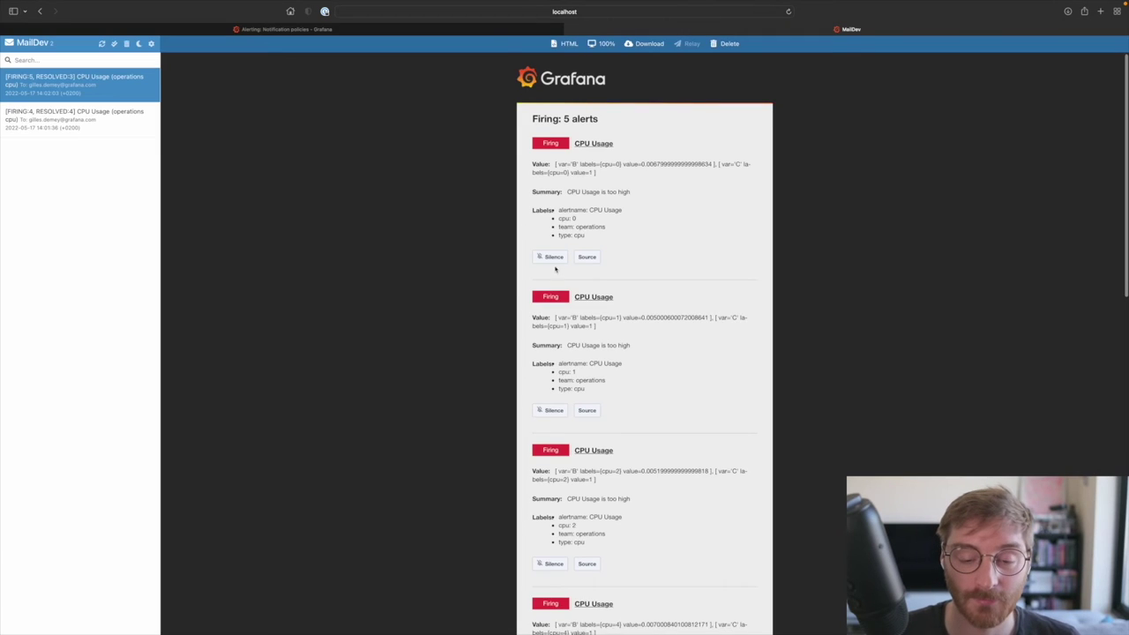
scroll(555, 268, "down", 10)
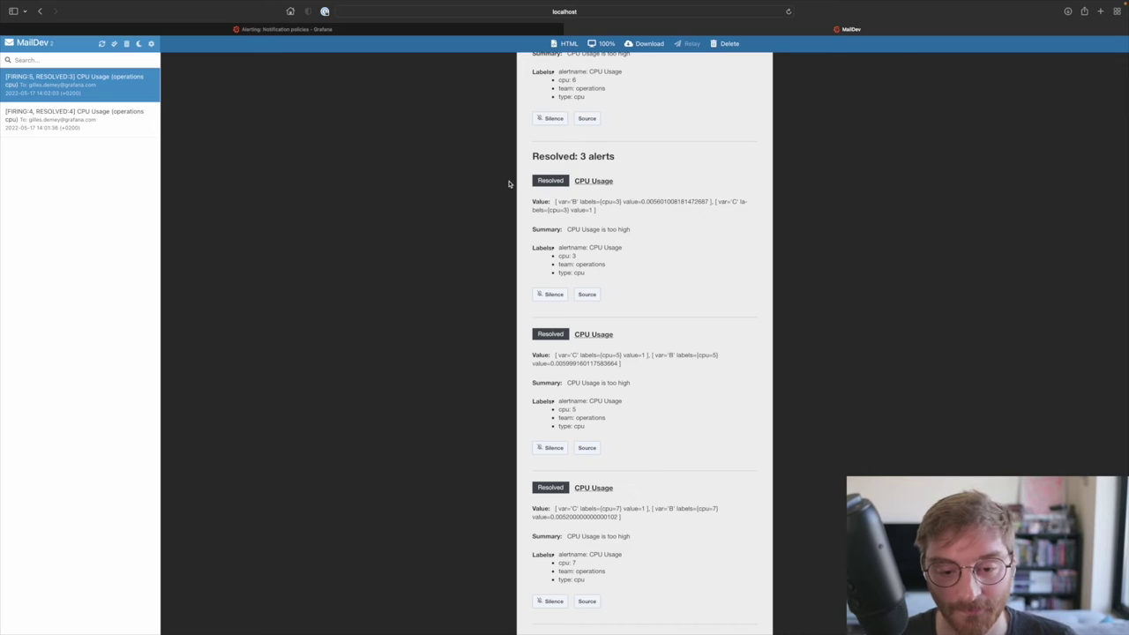
Step: Create an Email contact point named 'operations' with the ops team's recipient e-mail address
left_click(451, 30)
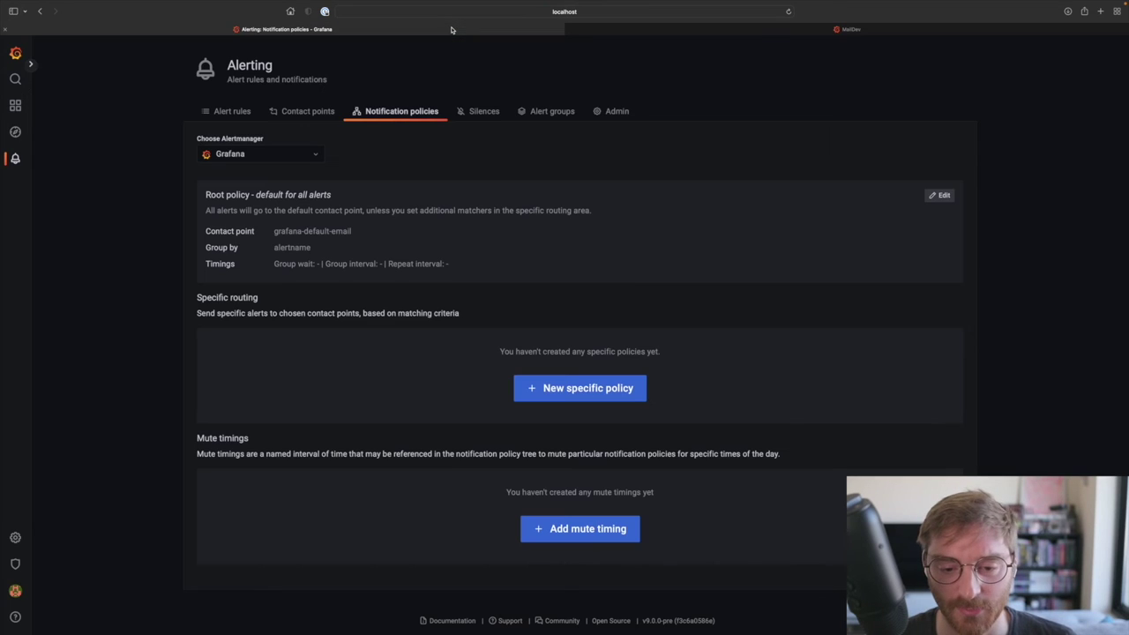
left_click(313, 112)
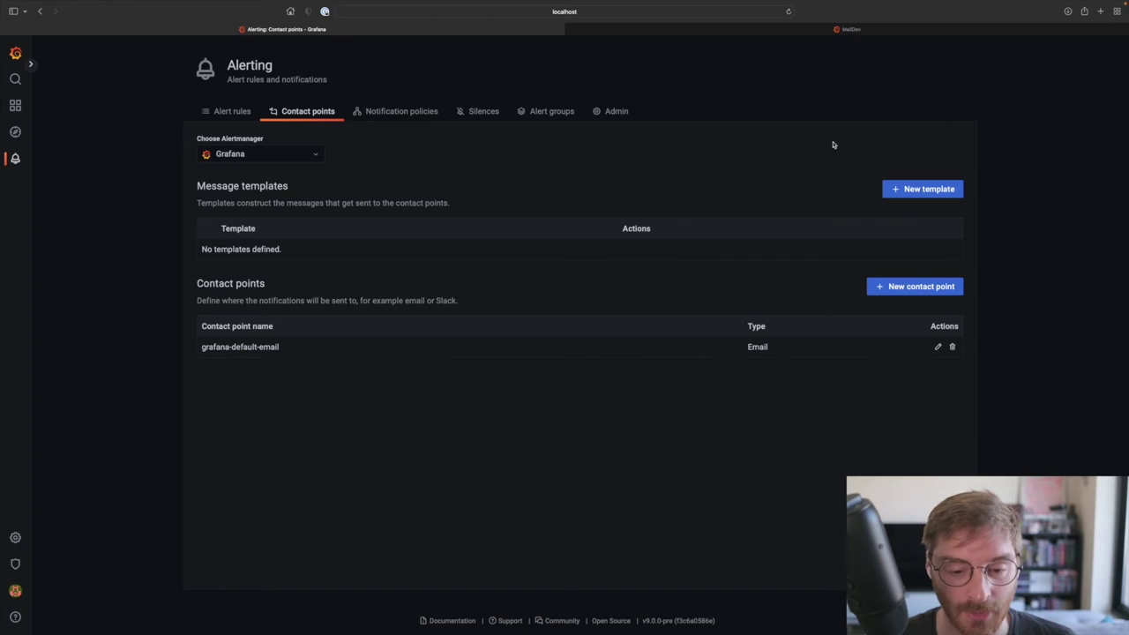
left_click(916, 287)
left_click(260, 227)
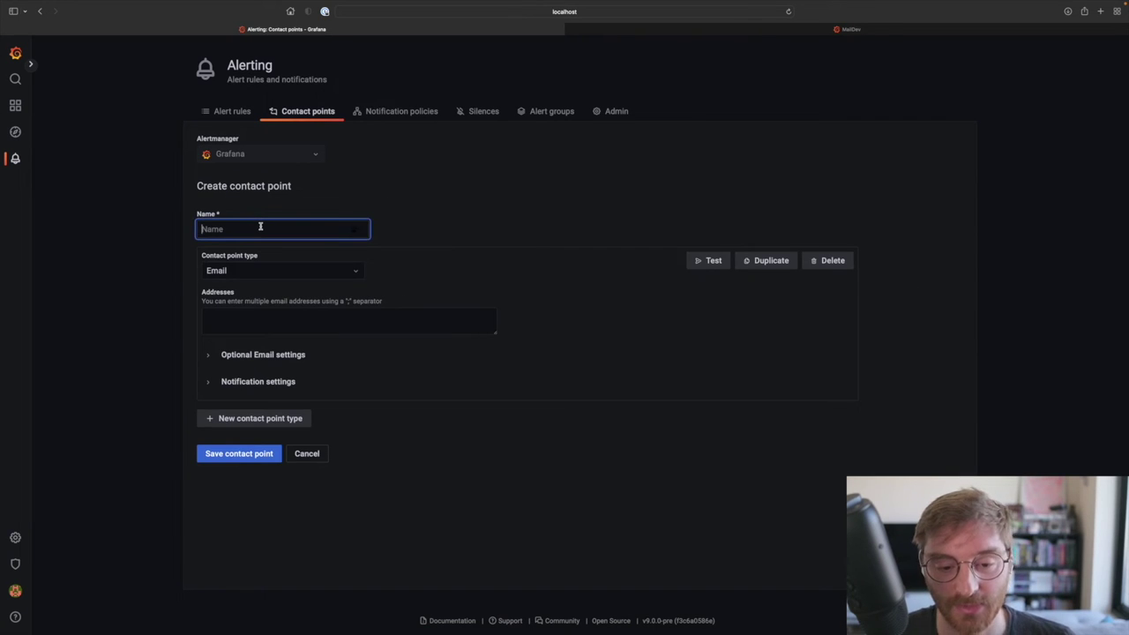
type("operations")
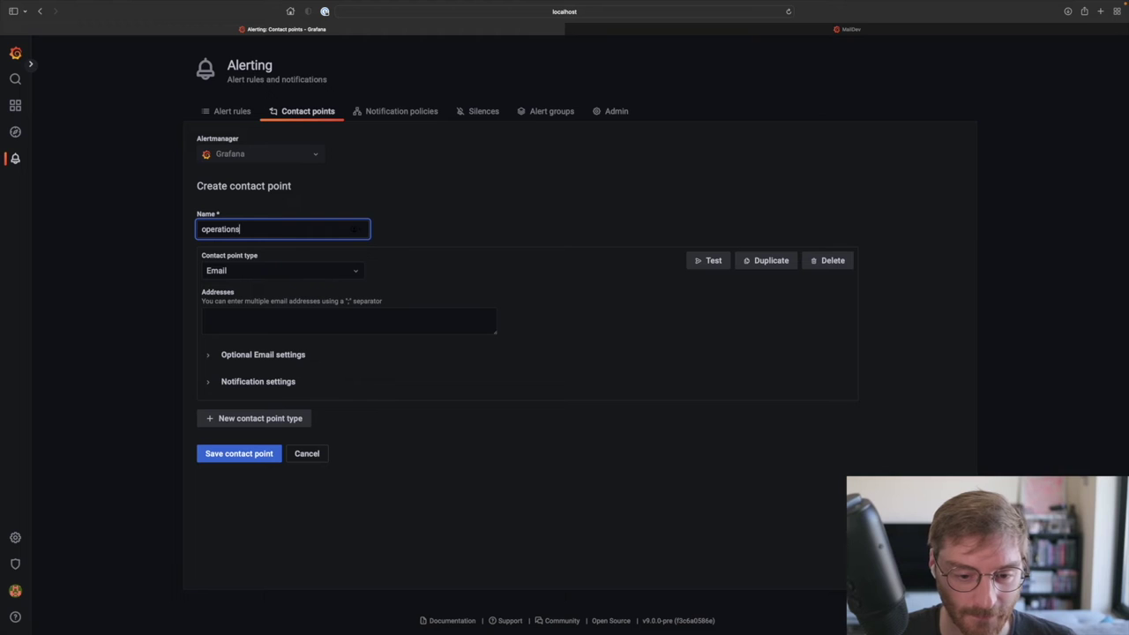
left_click(294, 324)
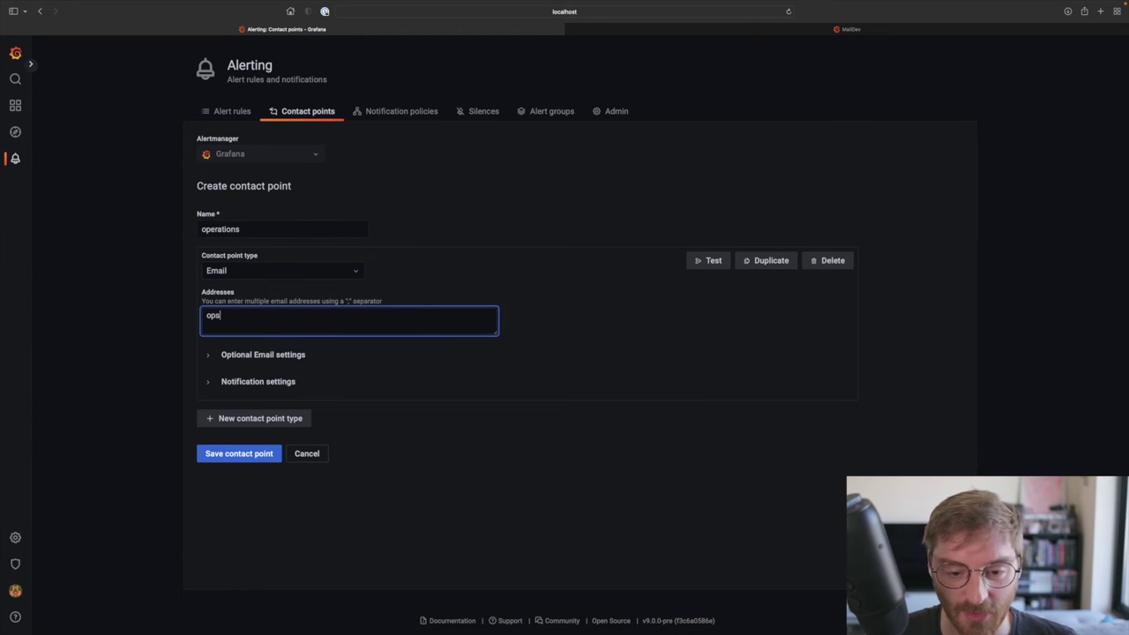
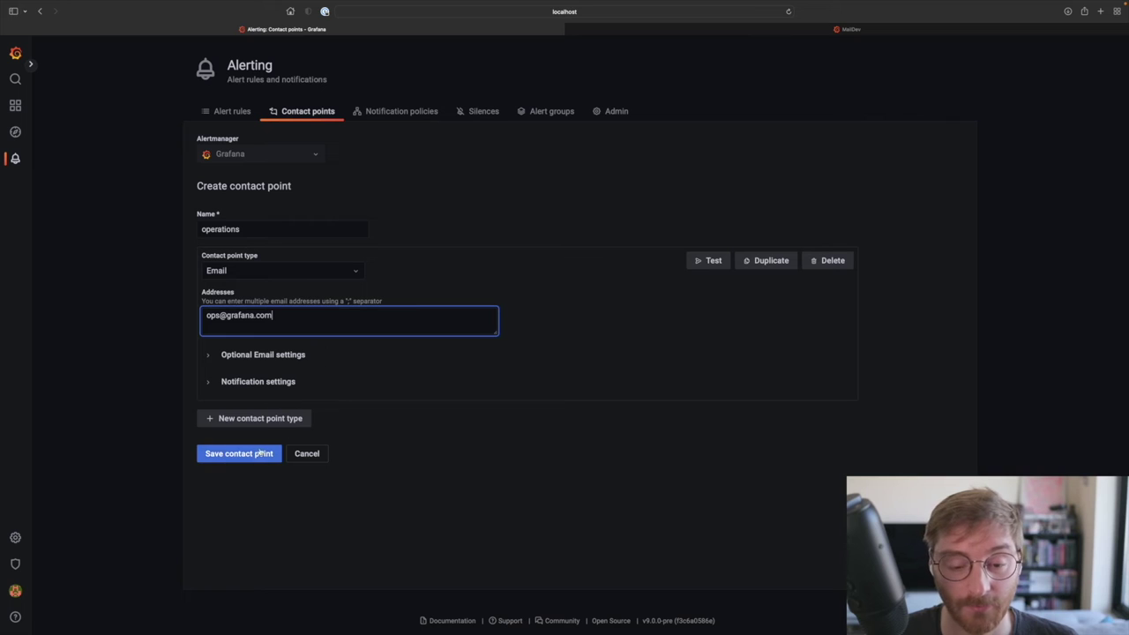
left_click(261, 452)
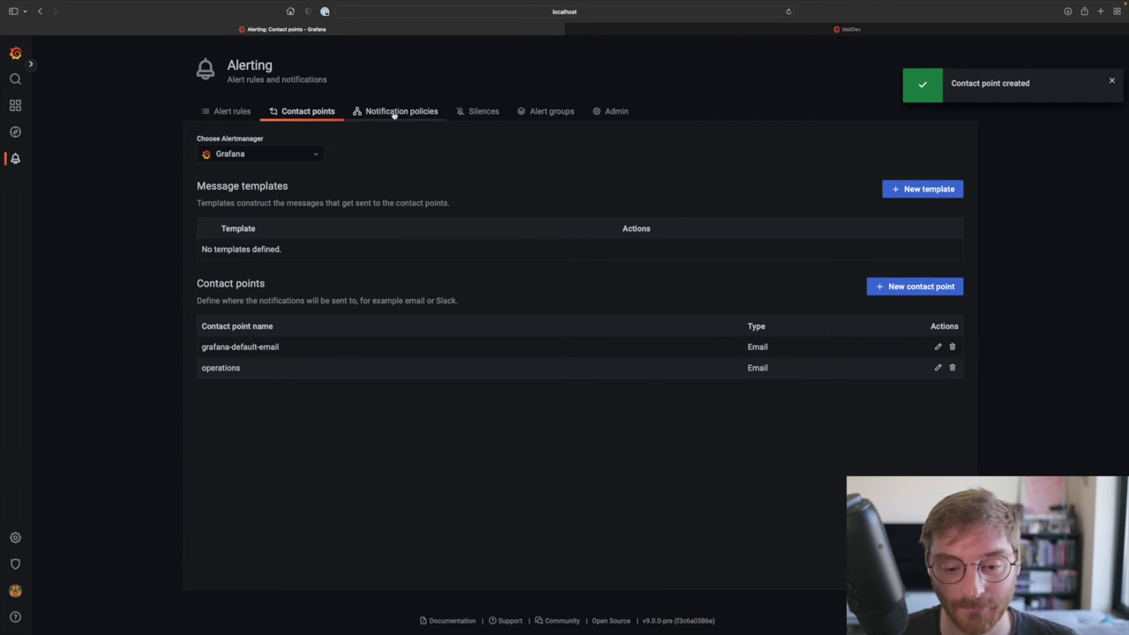
left_click(394, 112)
Step: Add a specific policy matching team = operations that routes to the operations contact point
left_click(570, 392)
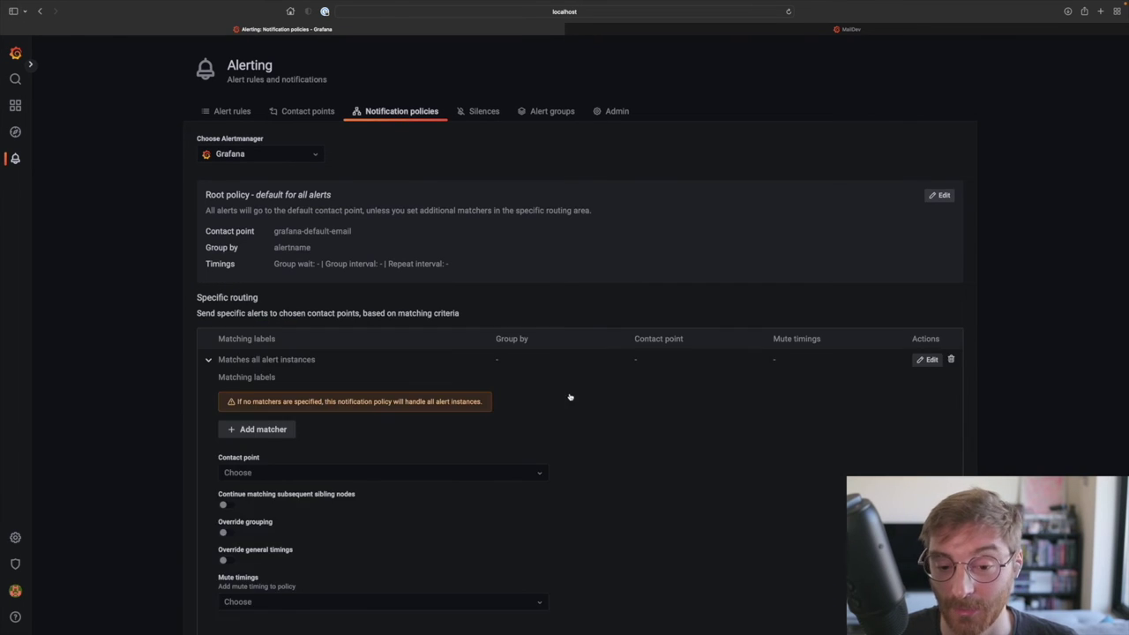
left_click(261, 434)
left_click(256, 421)
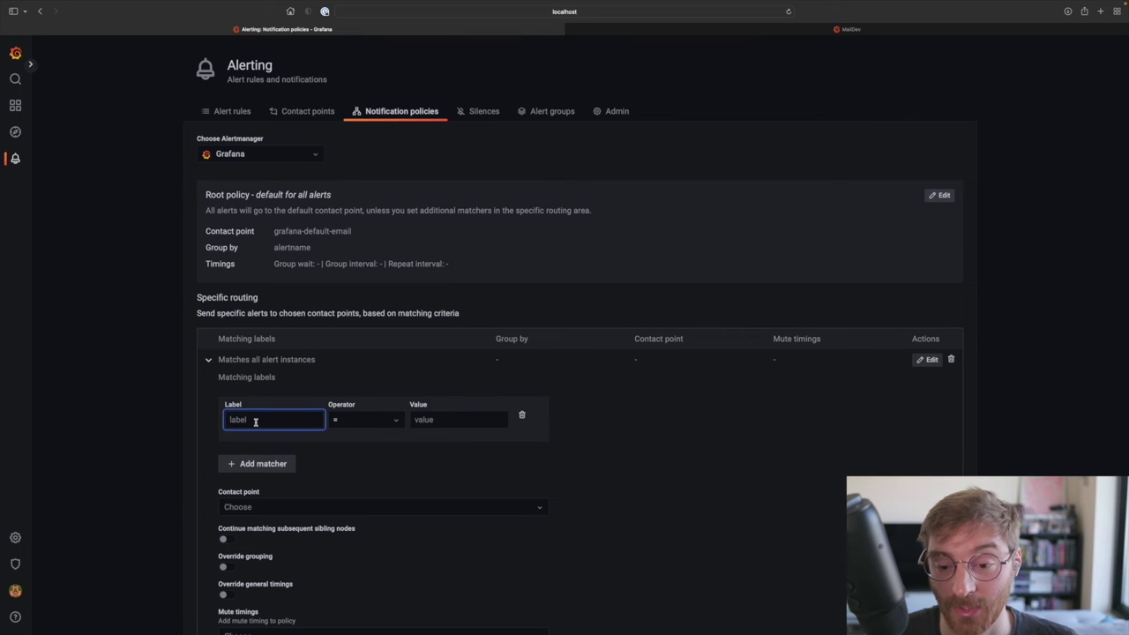
type("team")
key("Tab")
key("Tab")
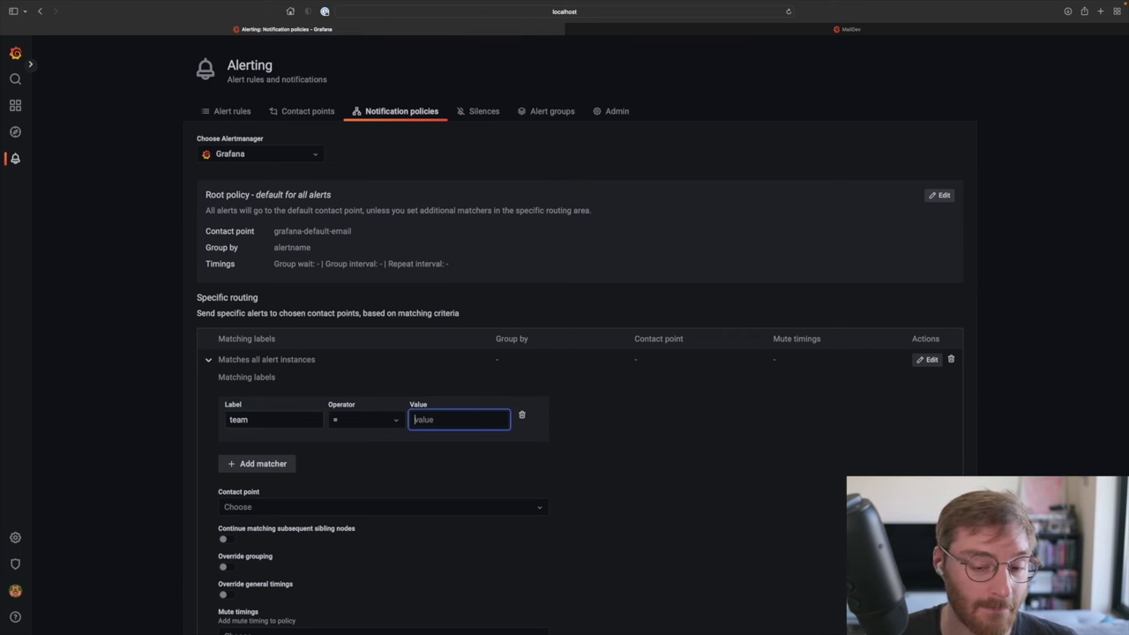
type("operations")
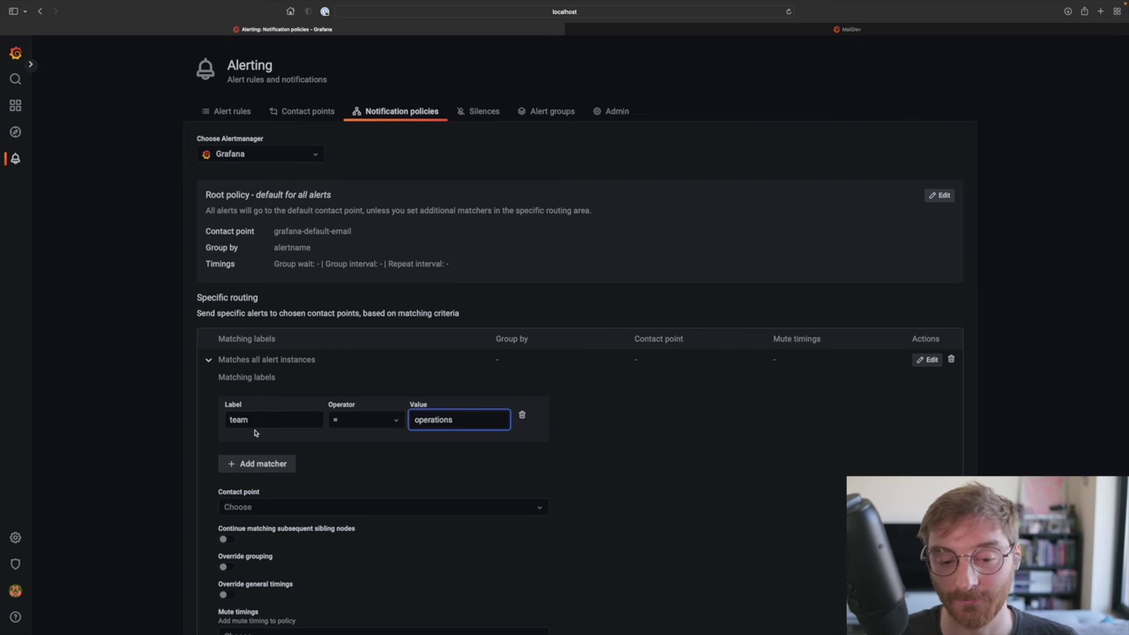
scroll(307, 481, "down", 2)
left_click(274, 404)
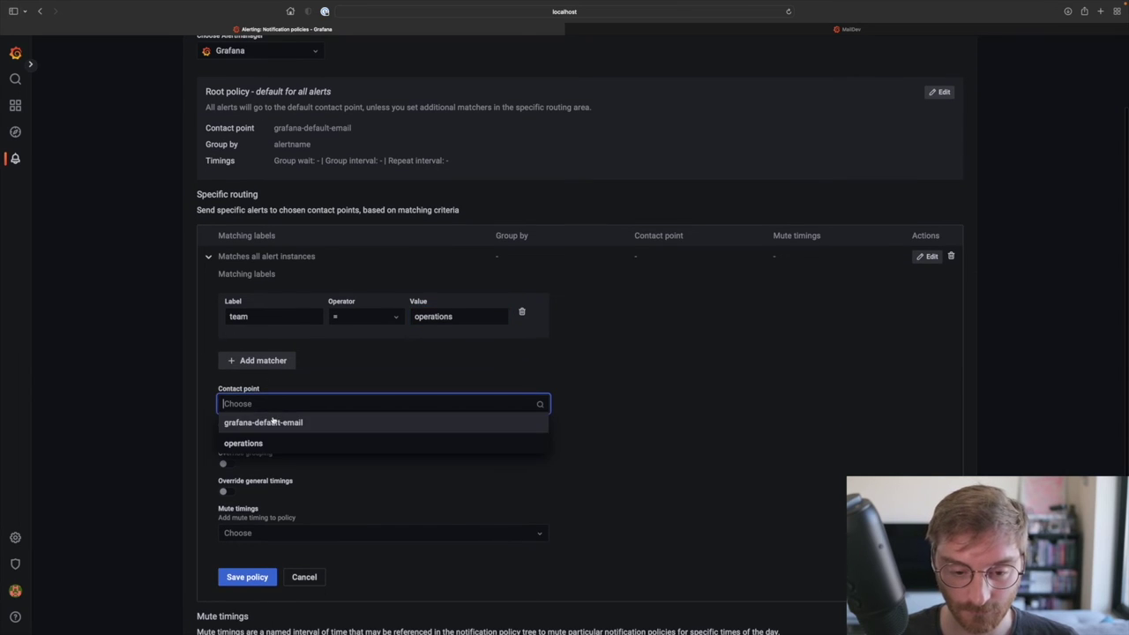
left_click(272, 441)
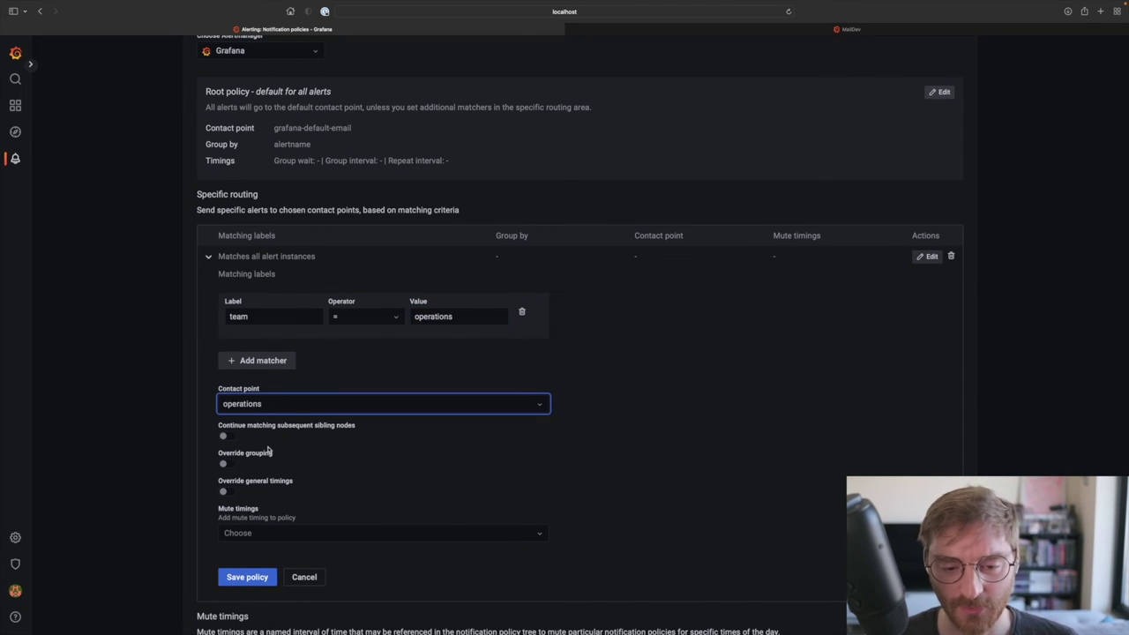
left_click(248, 576)
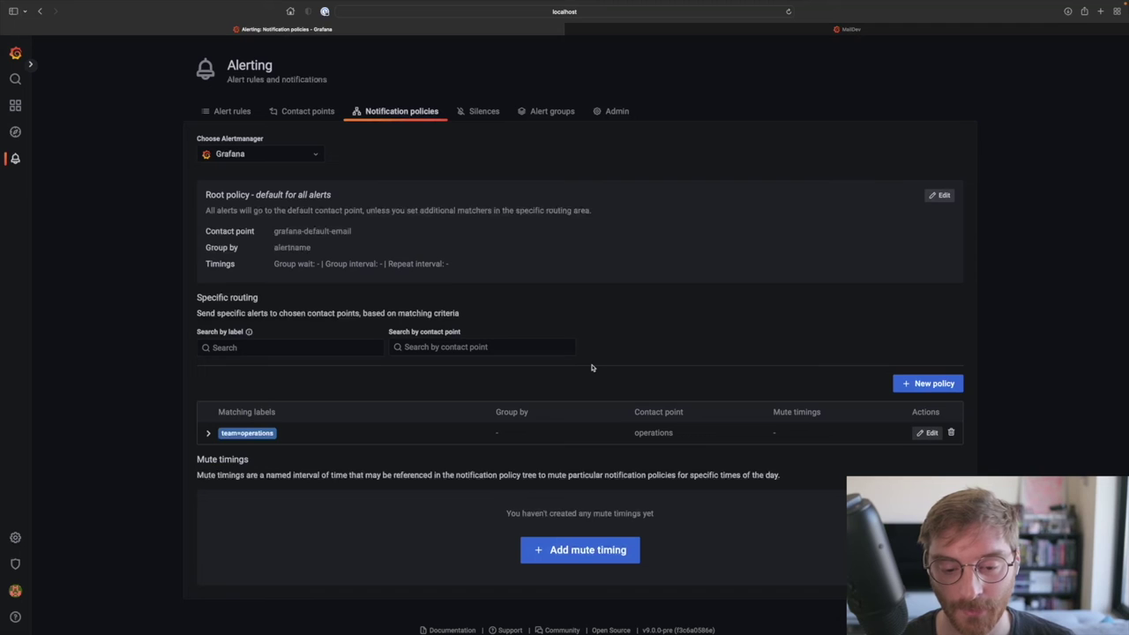
left_click(485, 110)
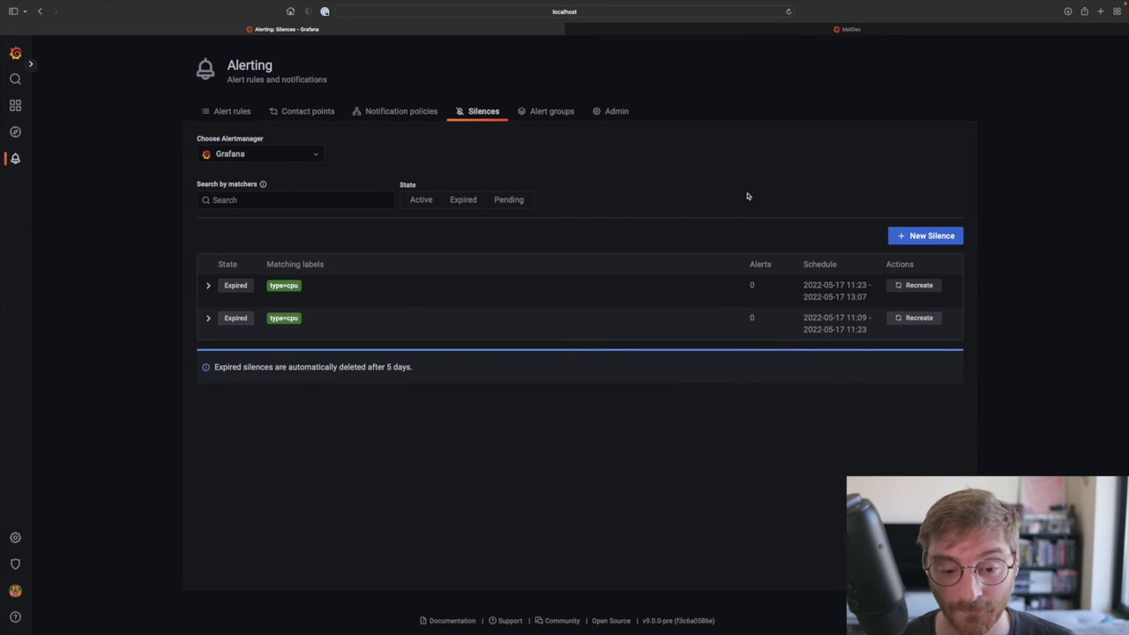
Step: Start a new silence with the label matcher type = cpu
left_click(896, 237)
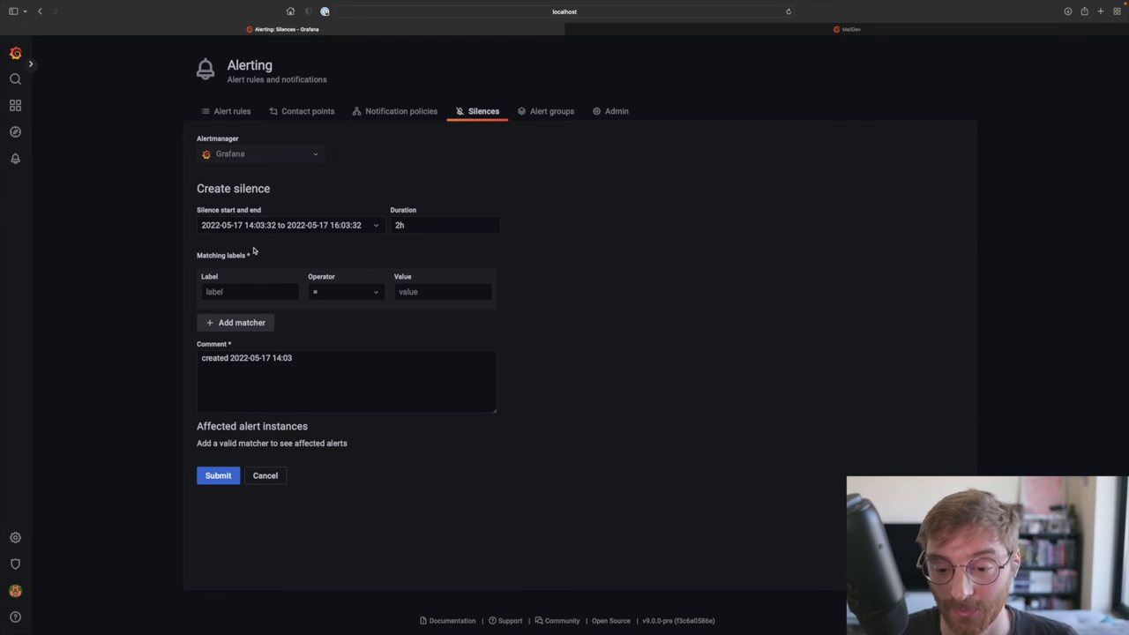
left_click(245, 293)
type("type")
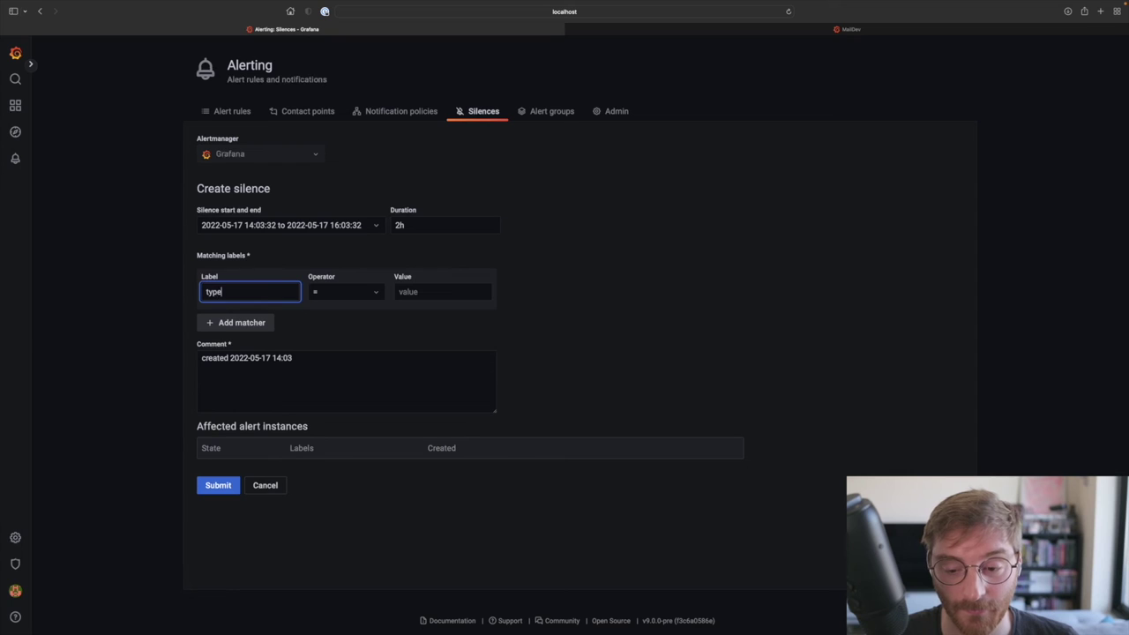
key("Tab")
key("Tab")
type("cpu")
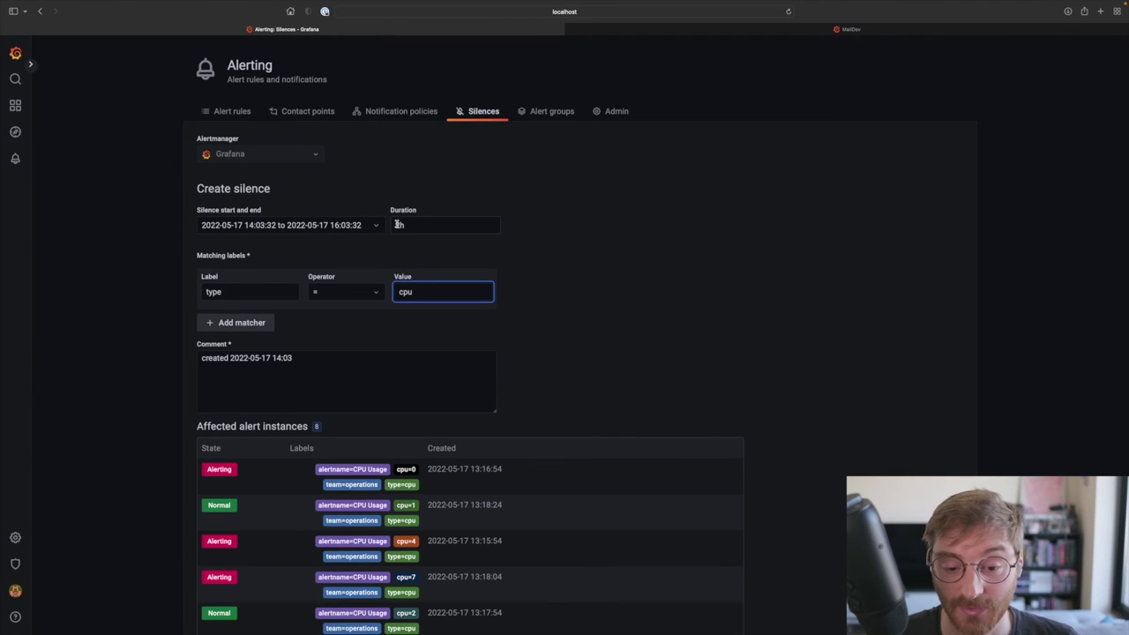
Step: Shorten the silence duration from 2h to 1h and submit the silence
left_click(417, 227)
key("Left")
key("BackSpace")
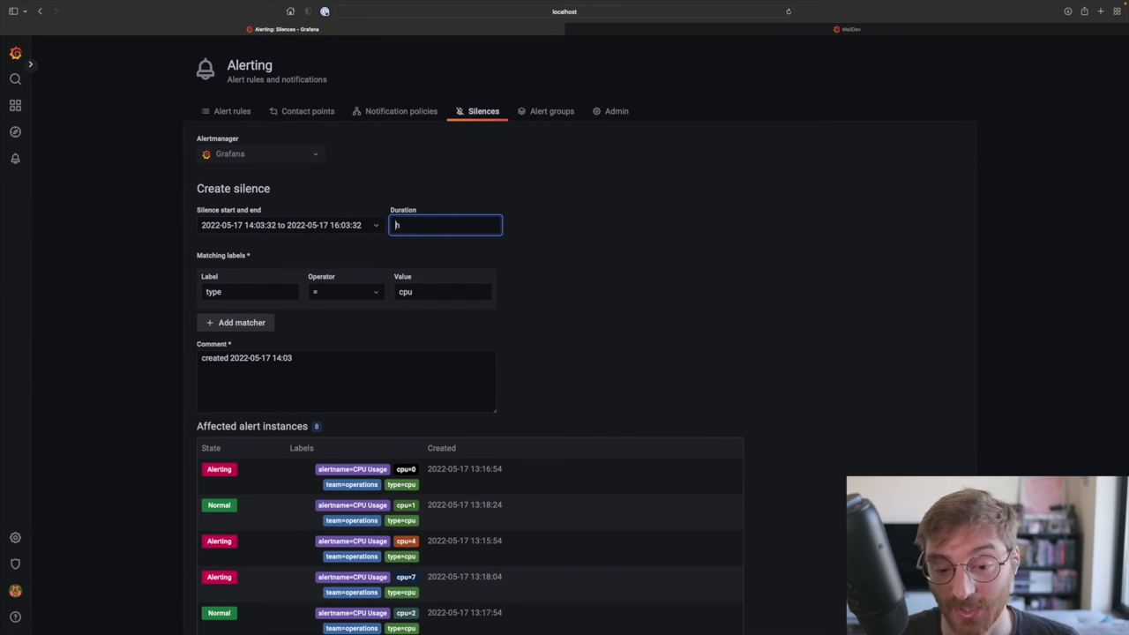
type("1")
left_click(541, 248)
scroll(542, 248, "down", 3)
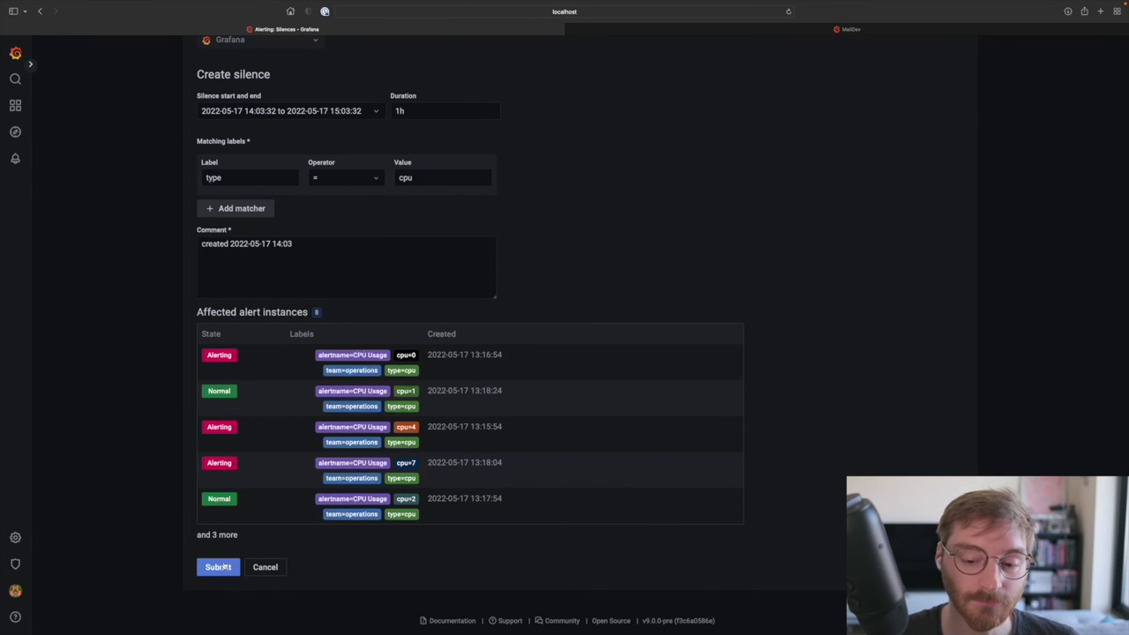
left_click(225, 568)
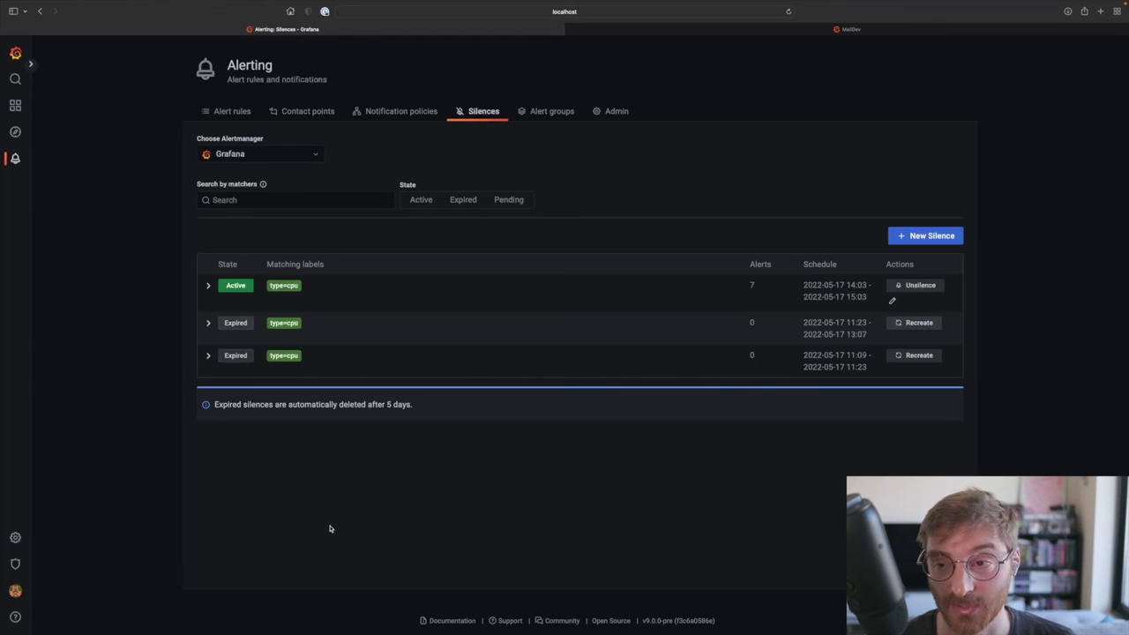
left_click(407, 115)
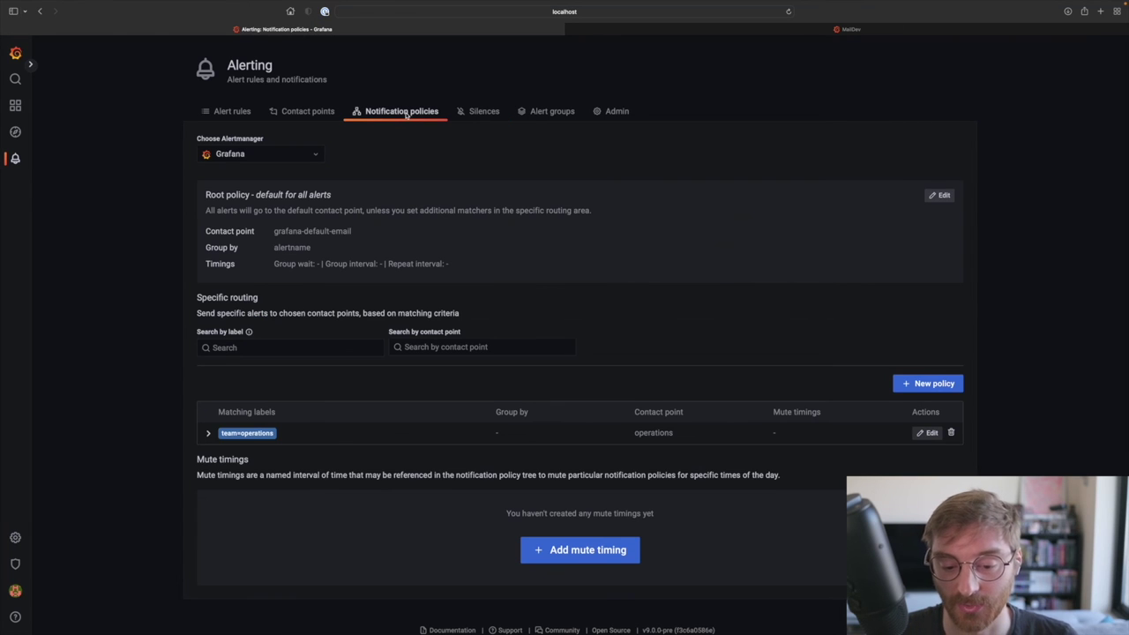
Step: Save a mute timing named 'maintenance' with Sunday as its only day of the week
scroll(479, 221, "down", 1)
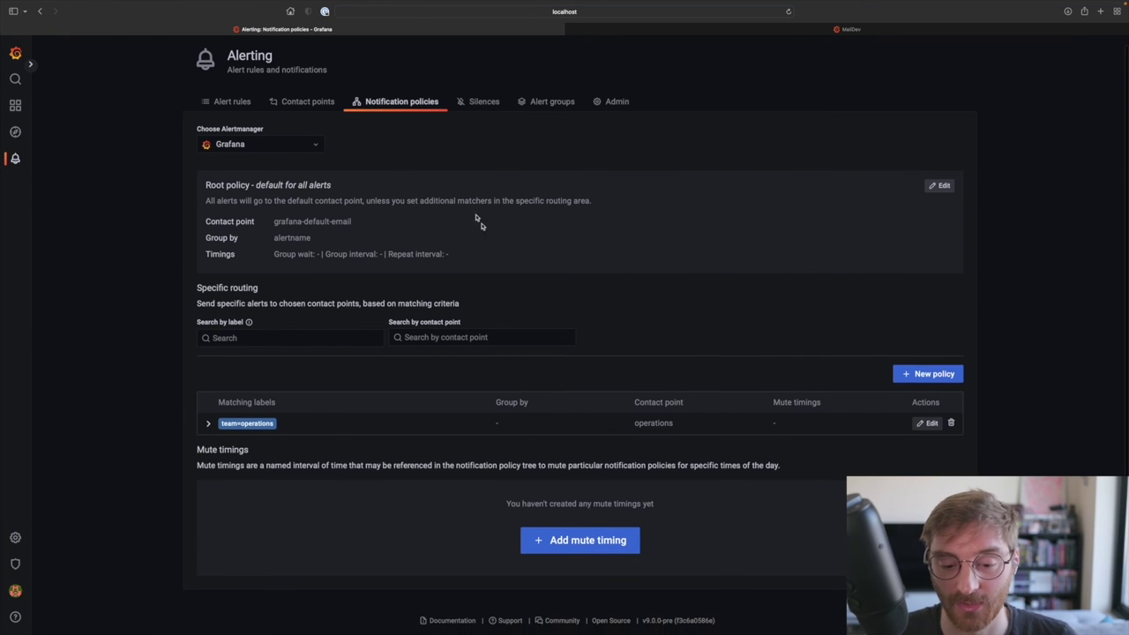
left_click(564, 550)
left_click(275, 236)
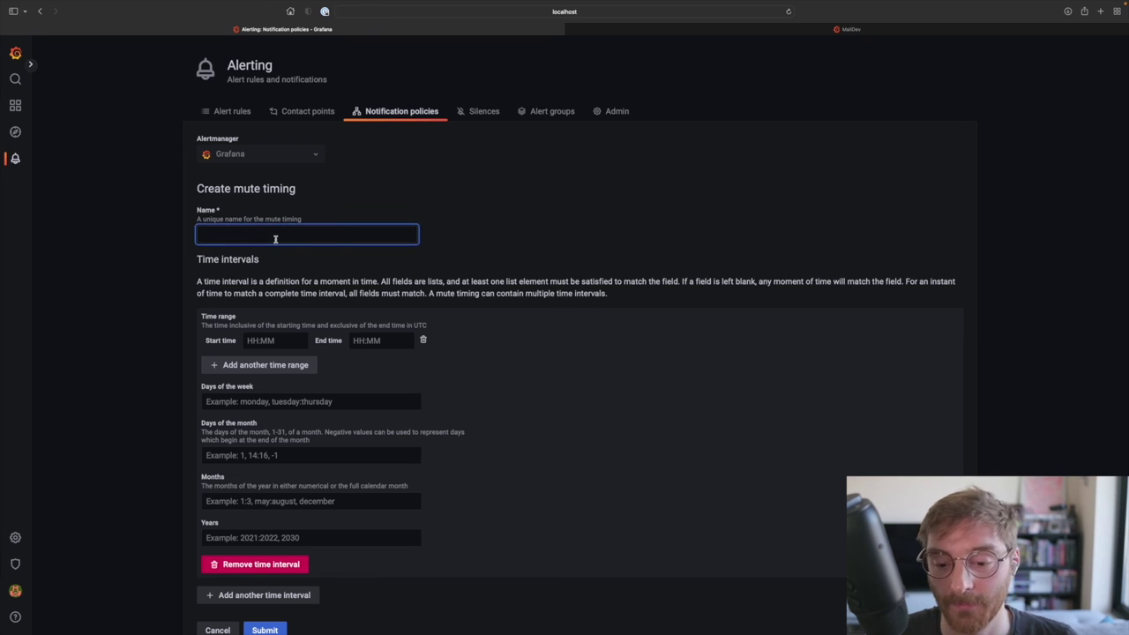
type("maintenance")
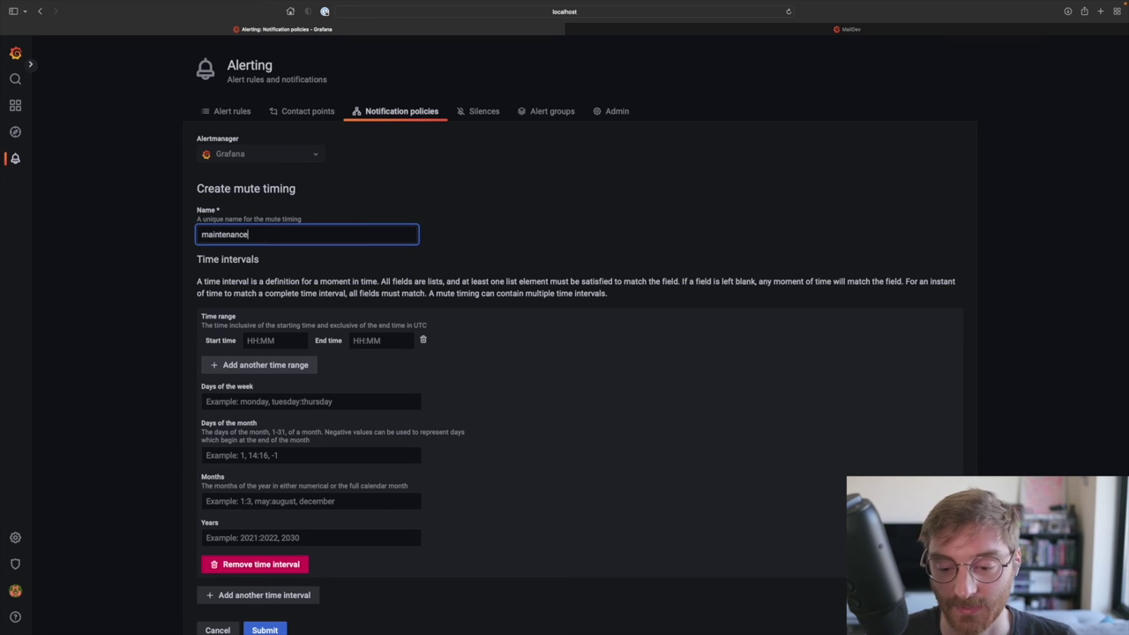
scroll(296, 369, "down", 1)
scroll(296, 370, "down", 2)
left_click(259, 335)
type("Sunday")
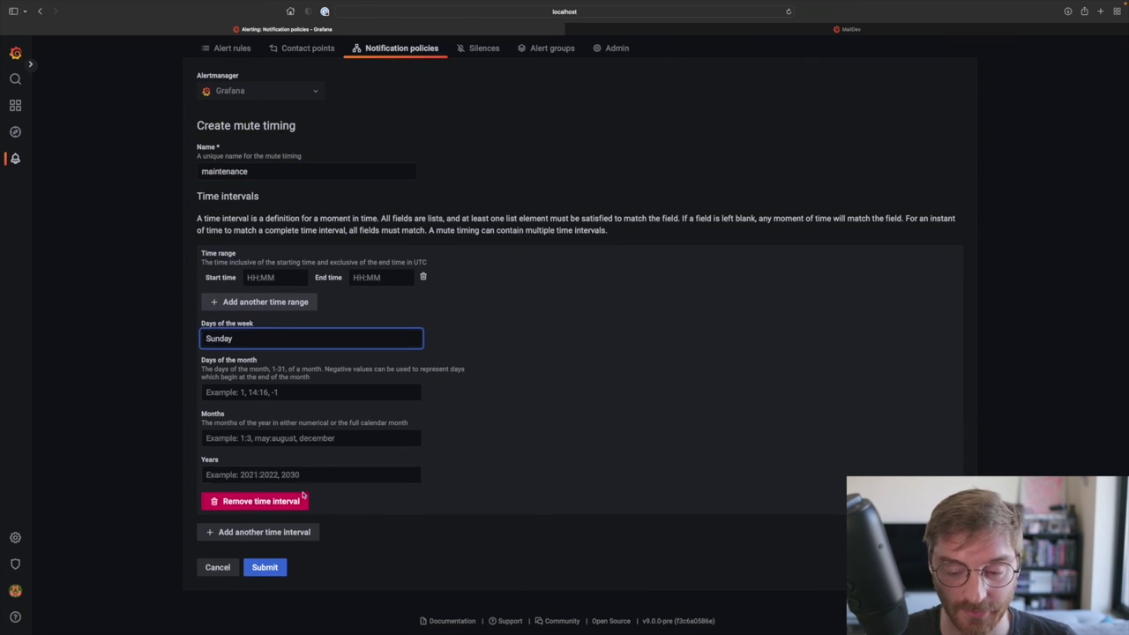
left_click(262, 571)
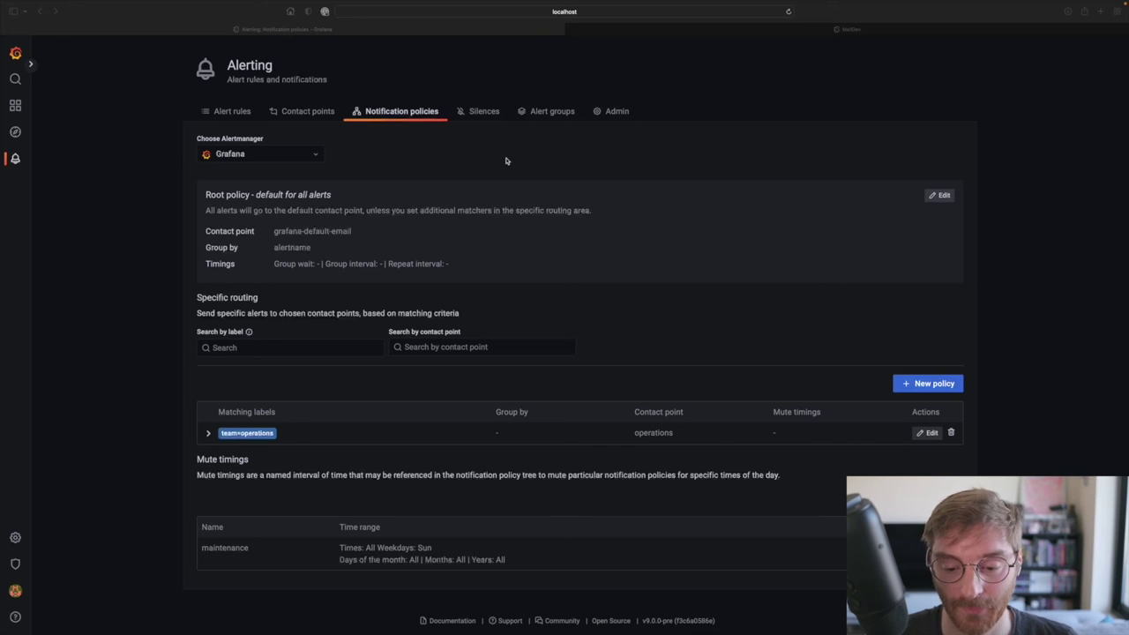
left_click(927, 432)
Step: Attach the maintenance mute timing to the team=operations policy and save it
scroll(252, 507, "down", 5)
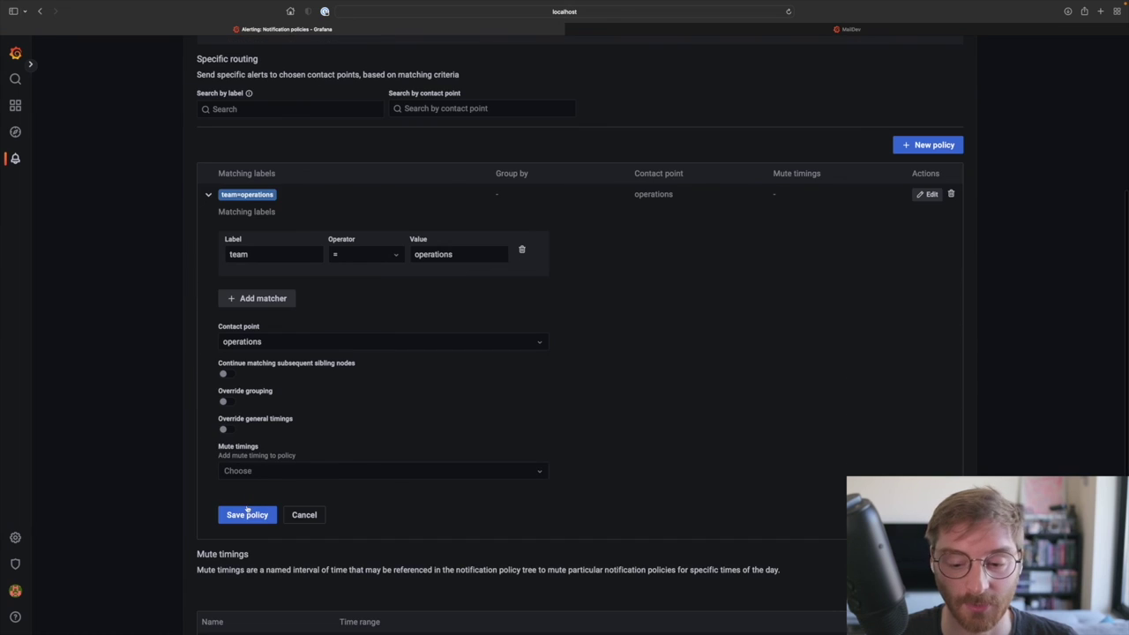
left_click(257, 470)
left_click(260, 495)
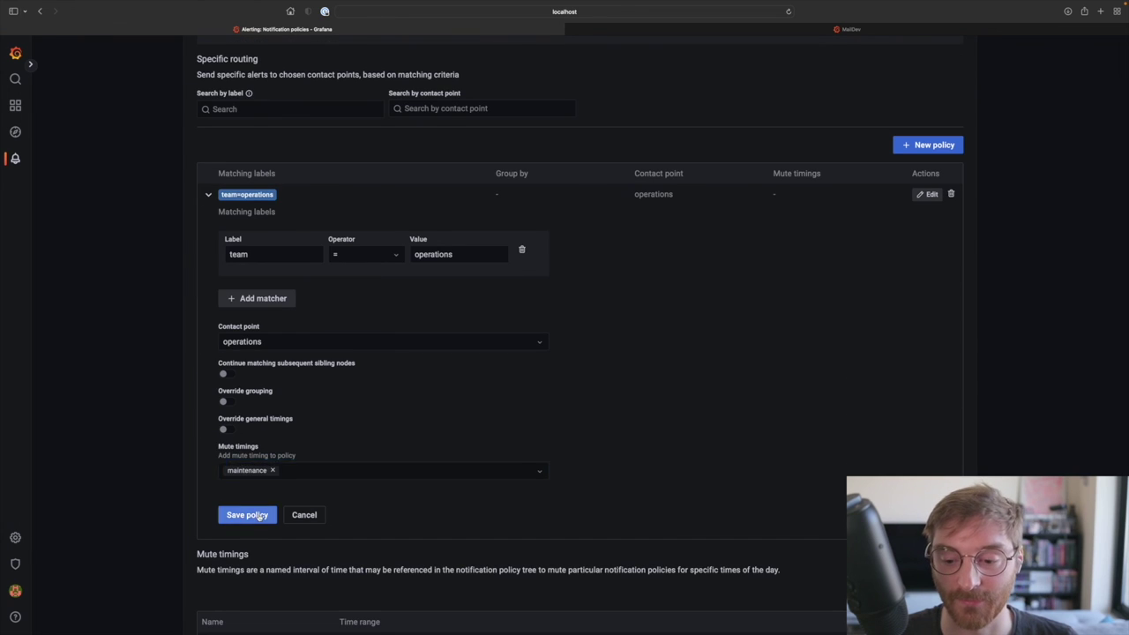
left_click(258, 517)
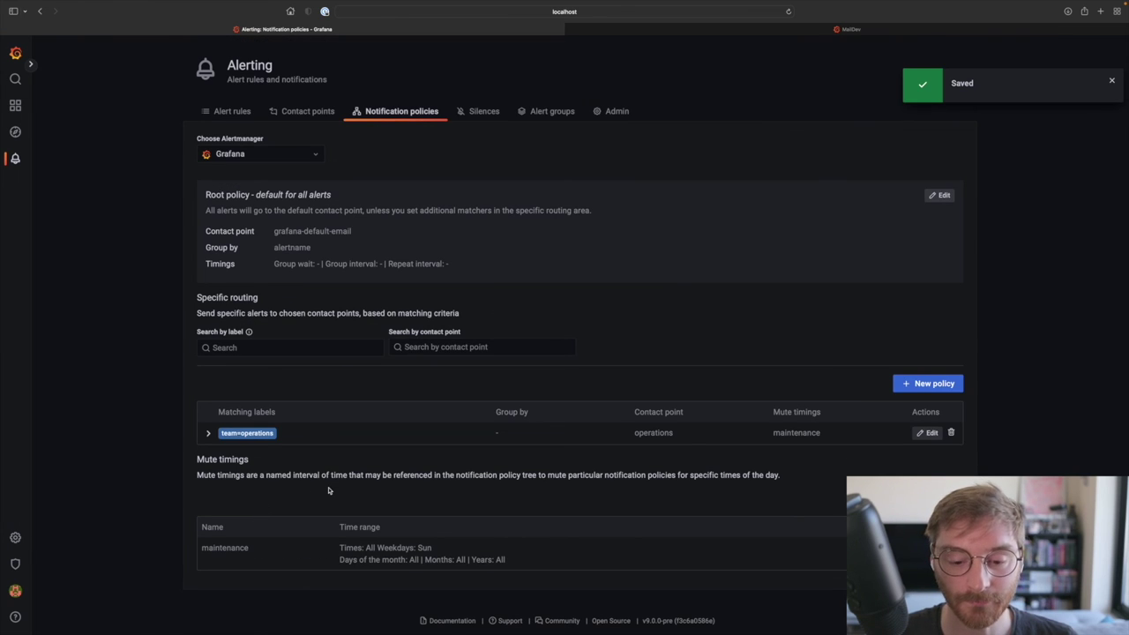